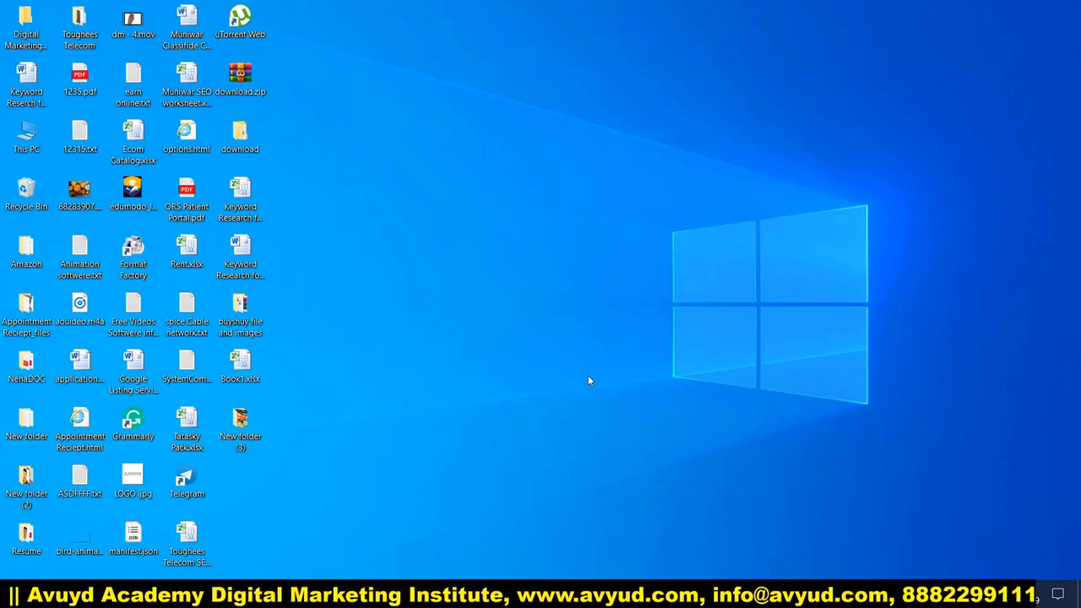
Step: Bring the new-tab Chrome window forward and load shine.com from the address bar
mouse_move(710, 596)
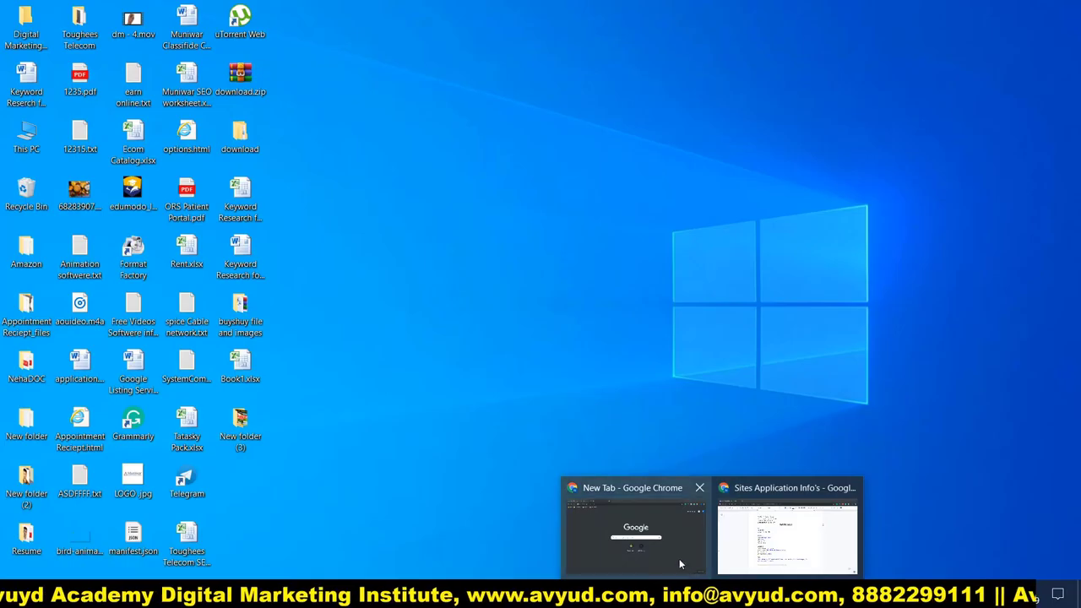
left_click(675, 549)
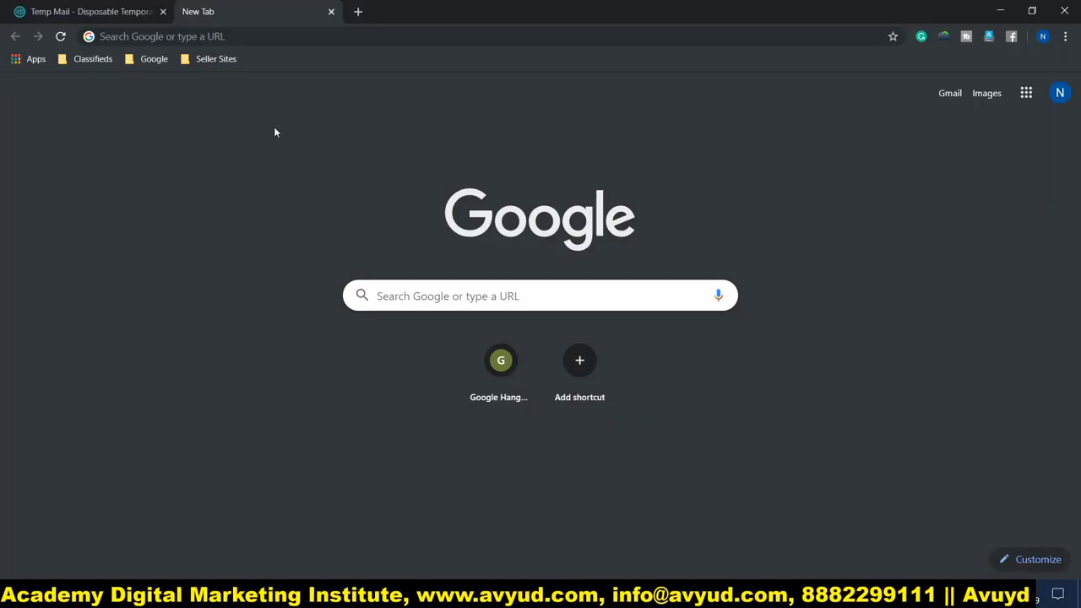
left_click(256, 36)
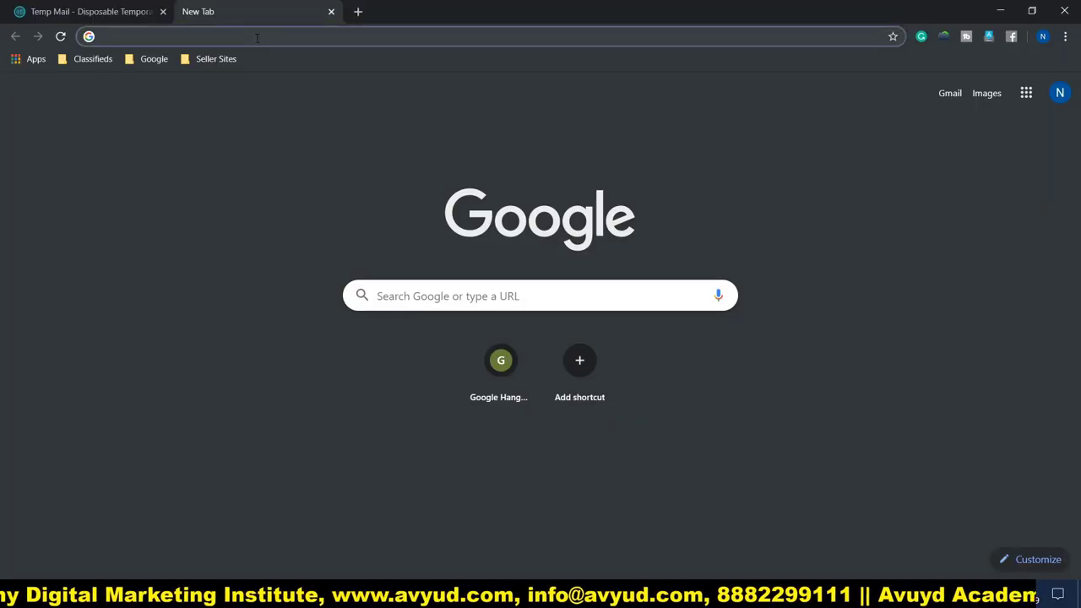
type("shine.com")
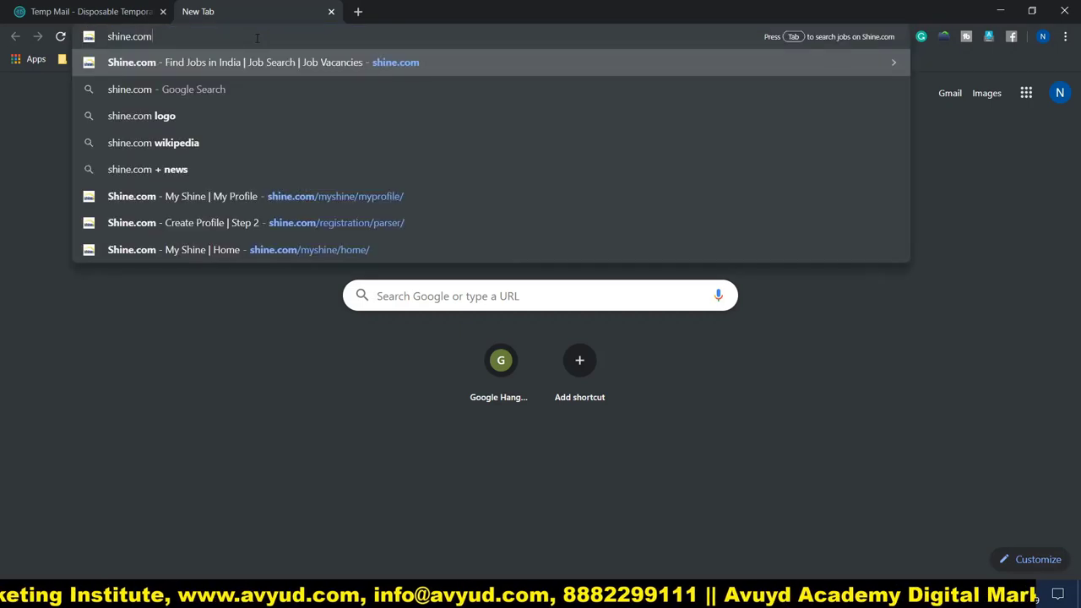
key("Return")
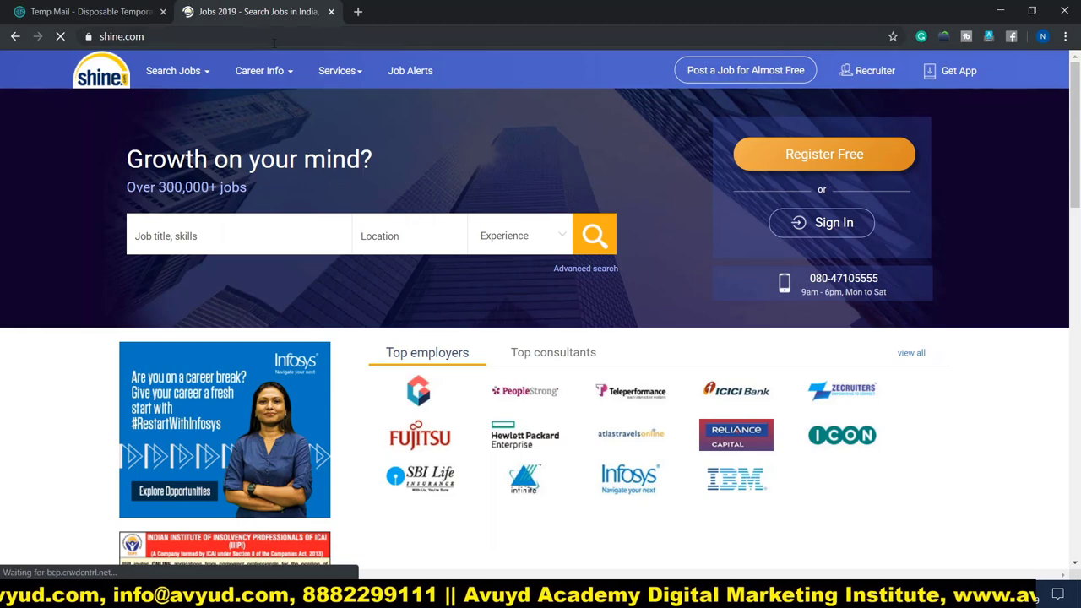
Step: Browse the job listings grouped by Department, Location, Designation and Skills
scroll(526, 212, "down", 4)
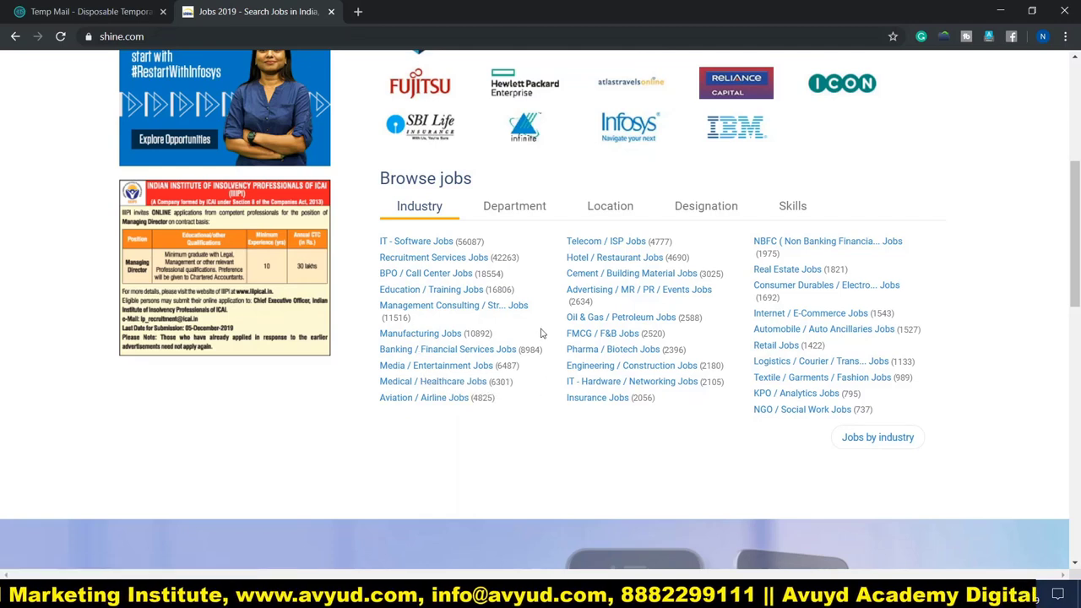
left_click(514, 210)
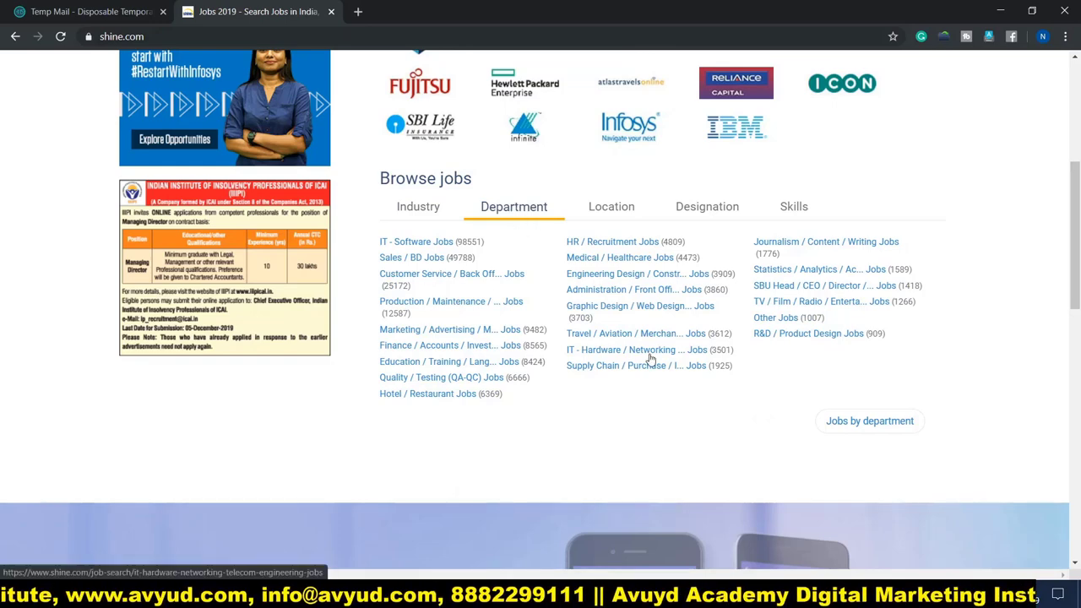
left_click(625, 211)
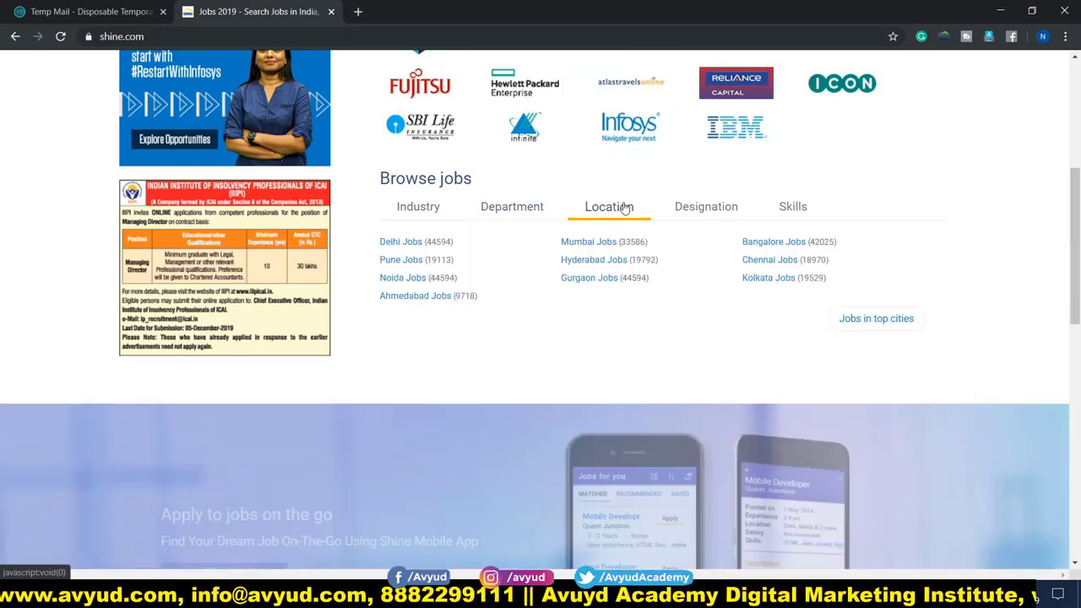
left_click(711, 209)
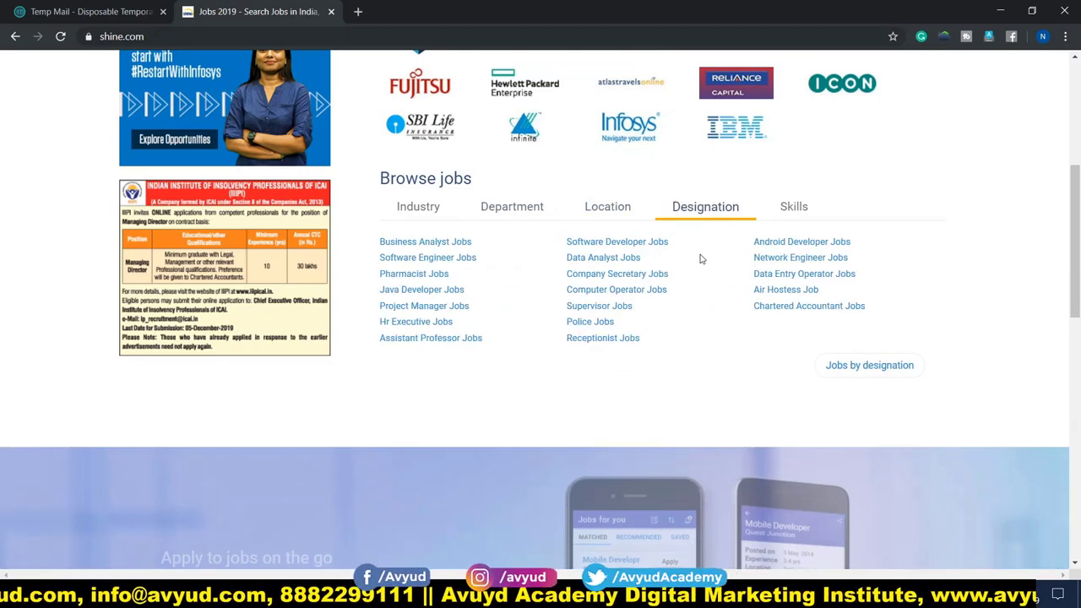
left_click(793, 209)
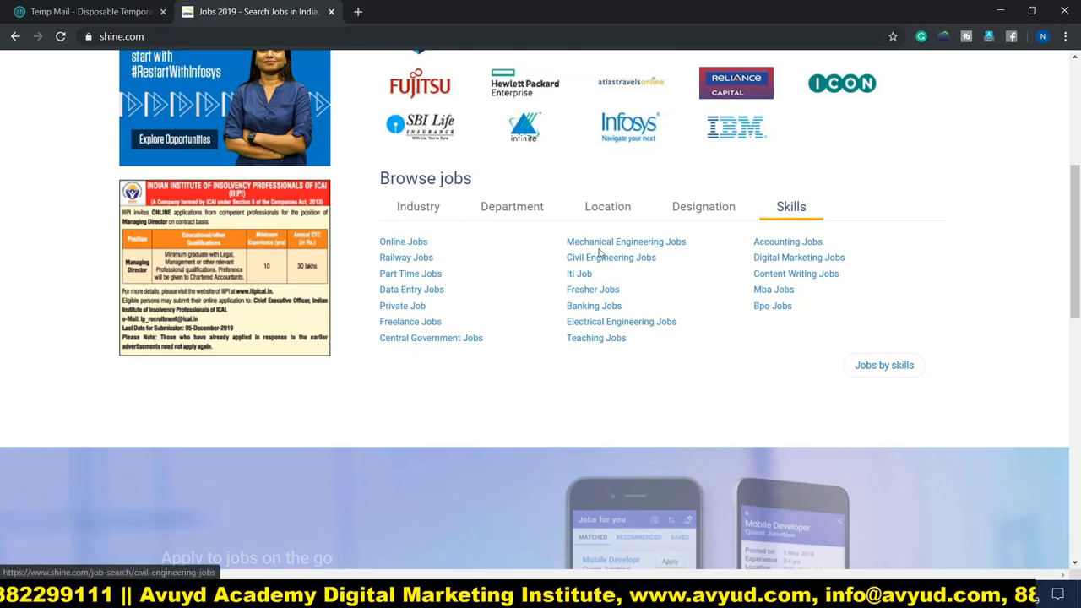
Step: Scroll through the page and start free job-seeker registration with Register Free
scroll(597, 254, "down", 4)
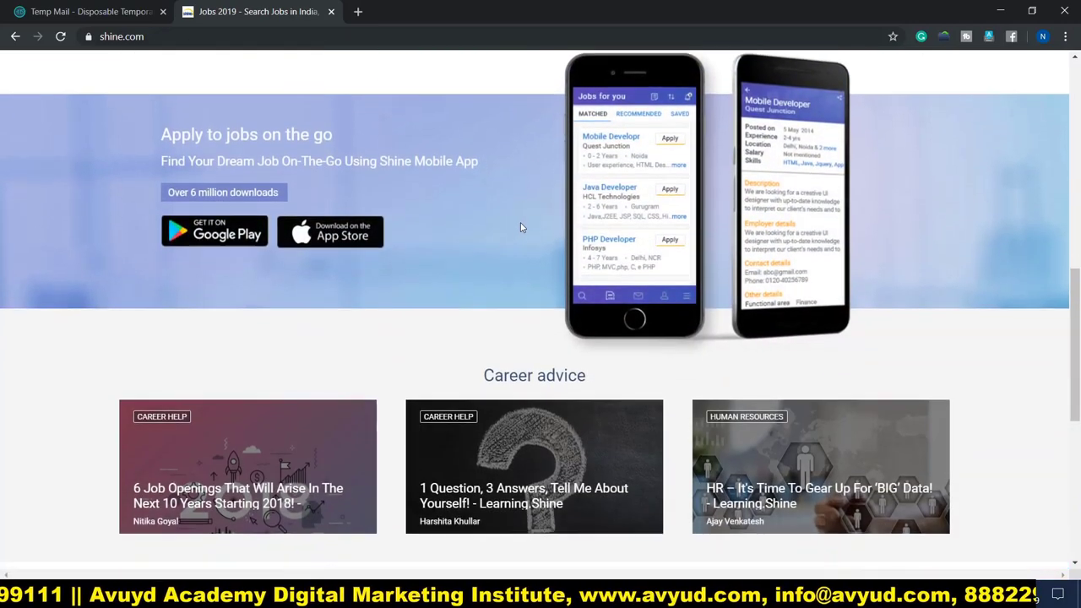
scroll(520, 224, "down", 5)
scroll(520, 228, "down", 2)
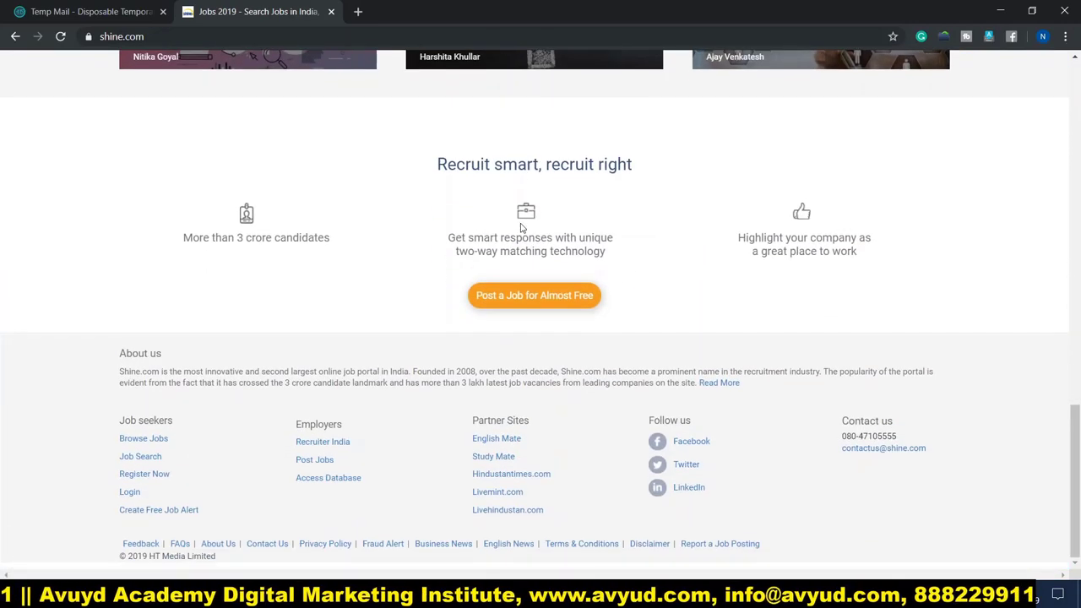
scroll(521, 226, "up", 15)
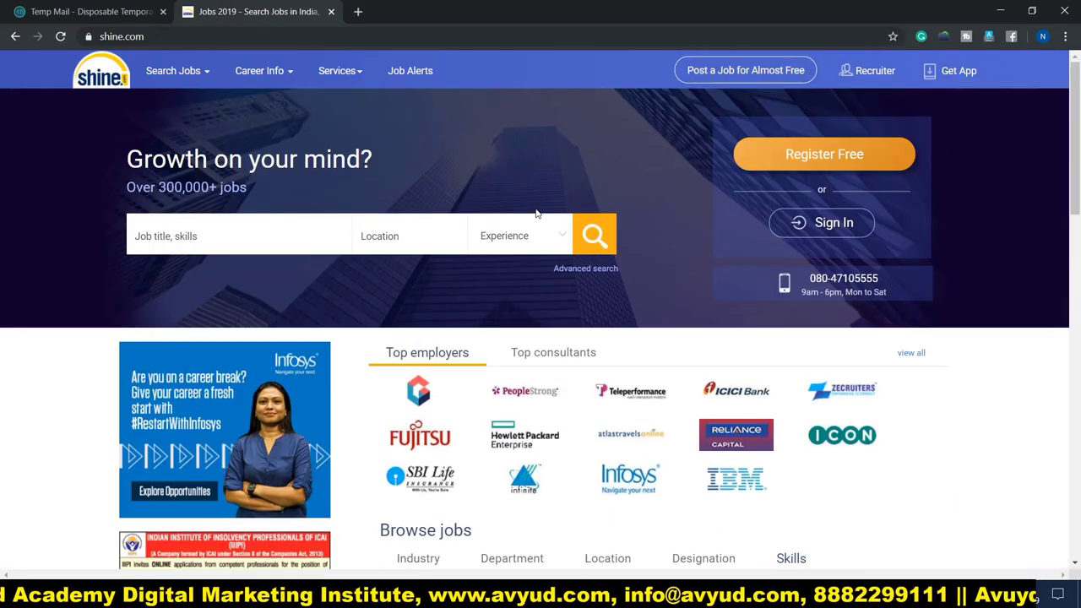
left_click(861, 154)
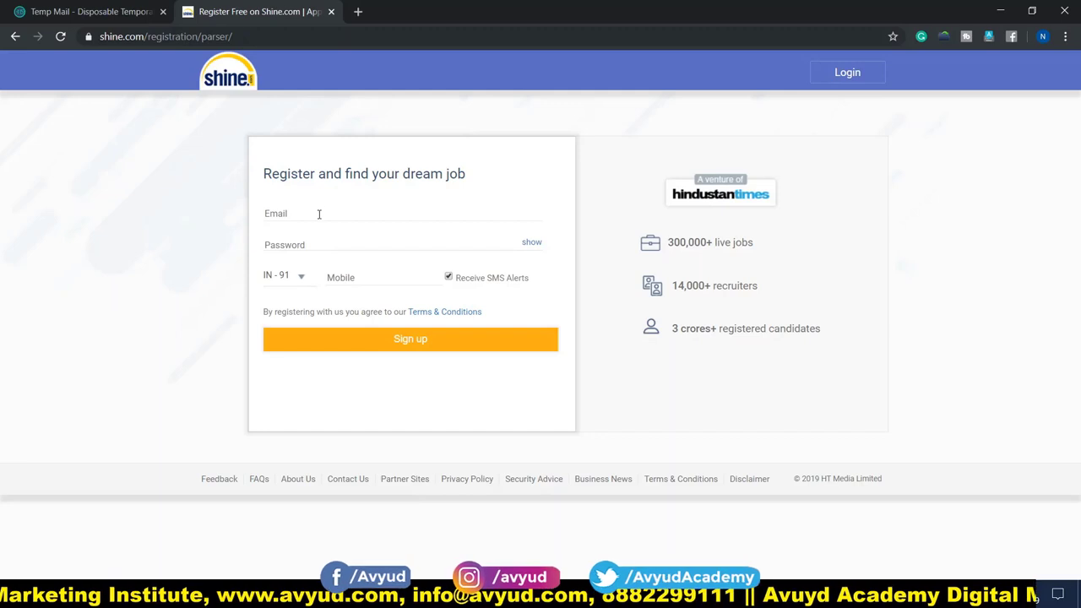
Step: Sign up with the account email address, a password and the mobile number
left_click(320, 213)
key("ctrl+v")
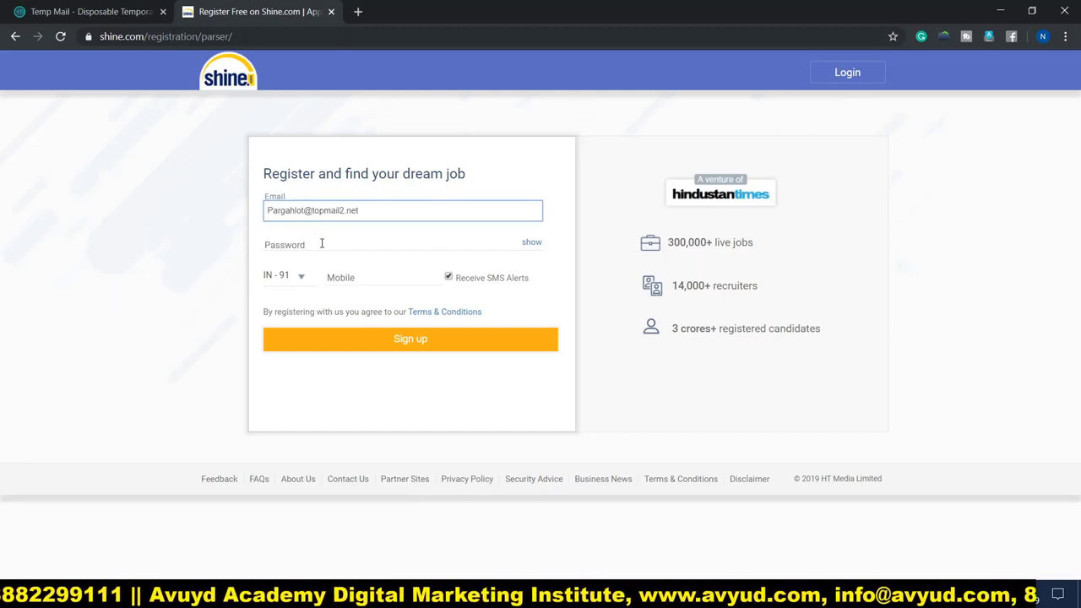
left_click(291, 245)
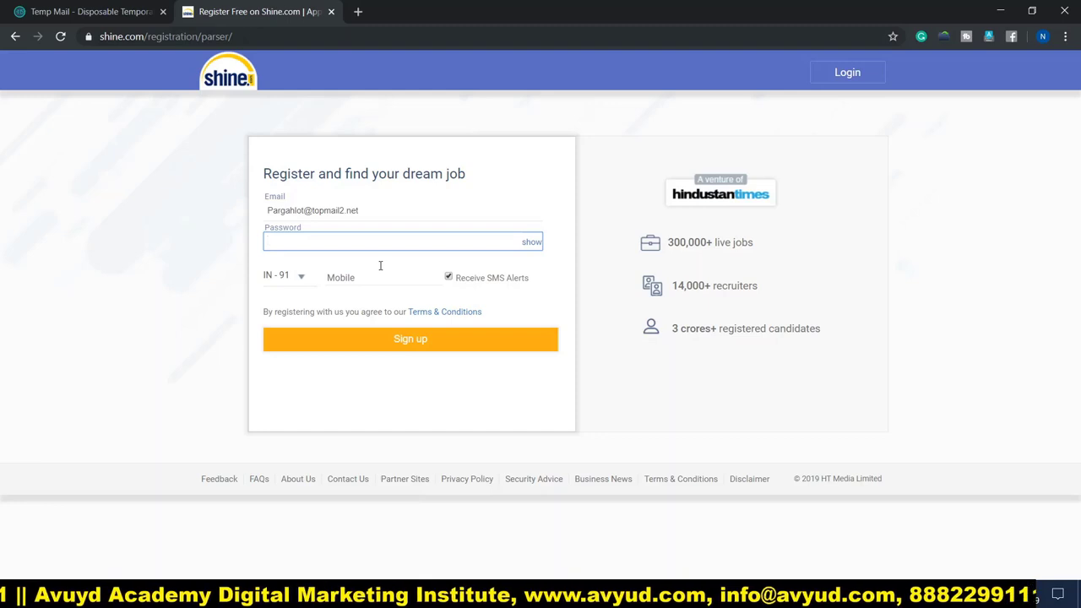
type("•••••")
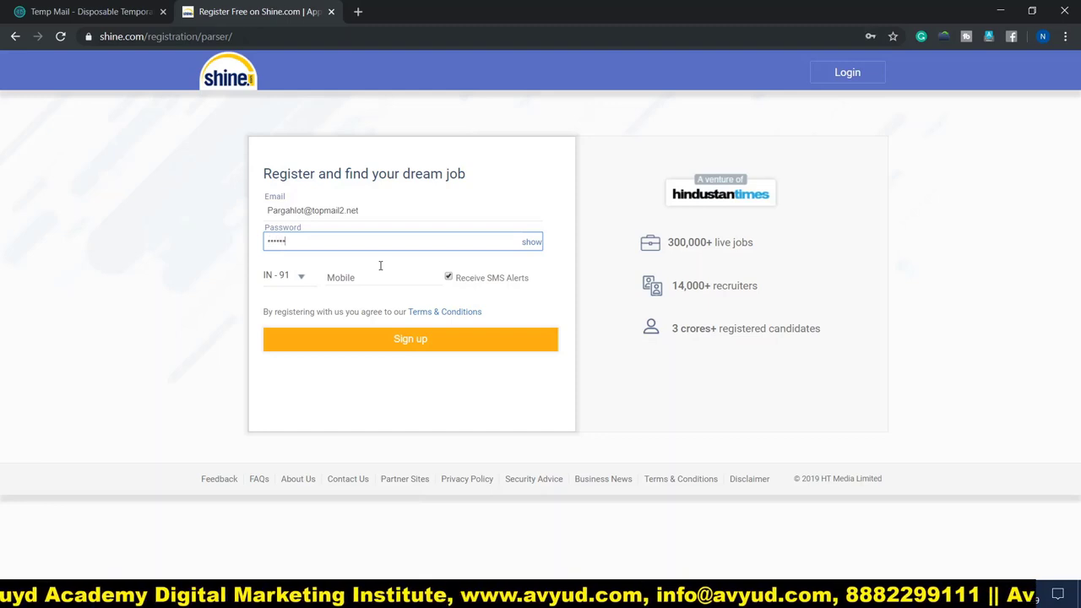
type("••••••")
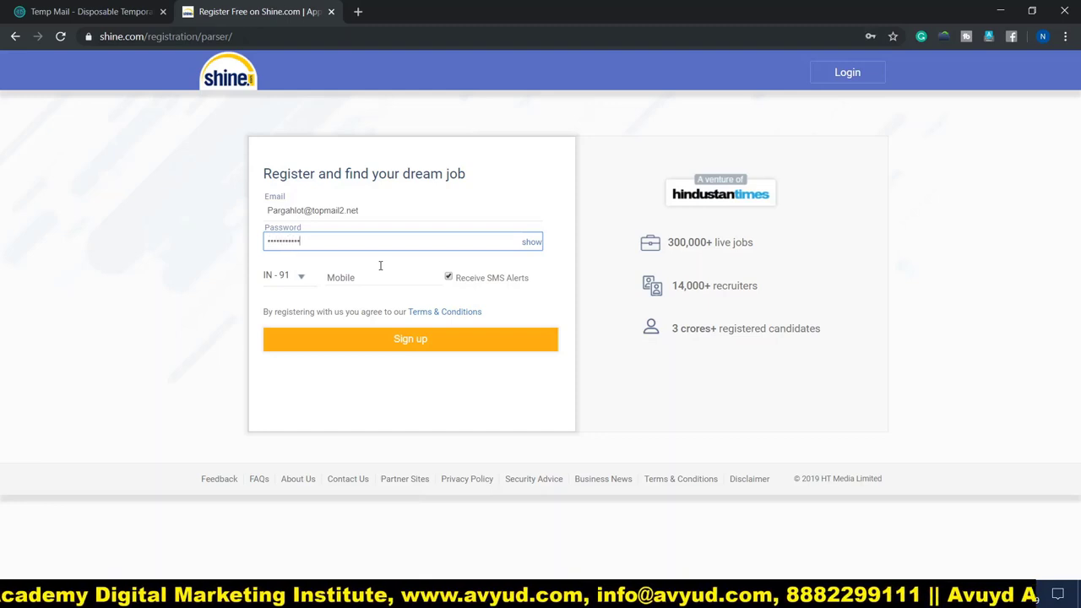
left_click(365, 276)
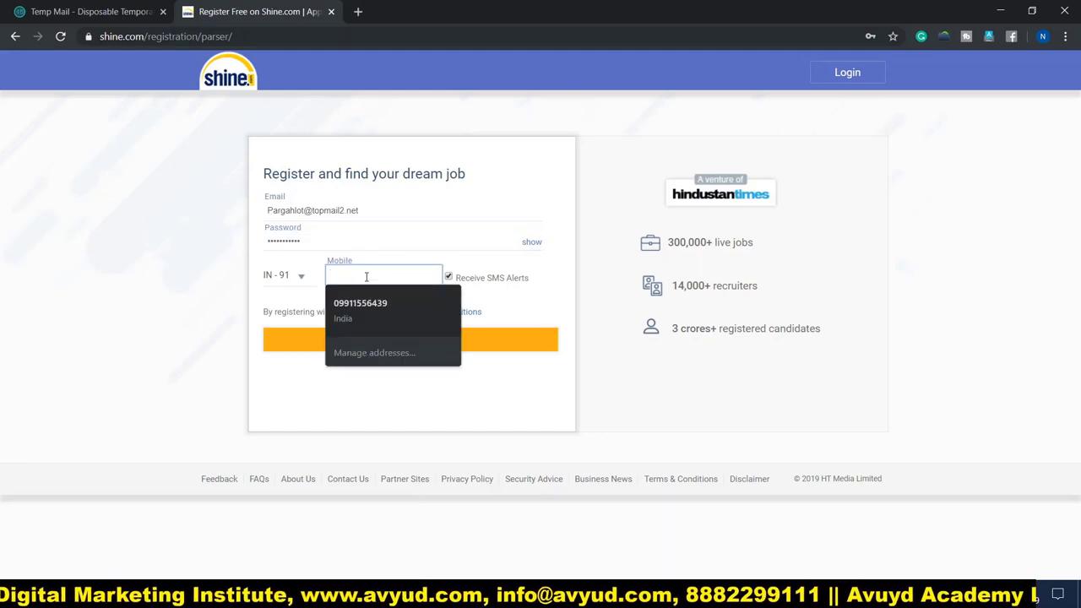
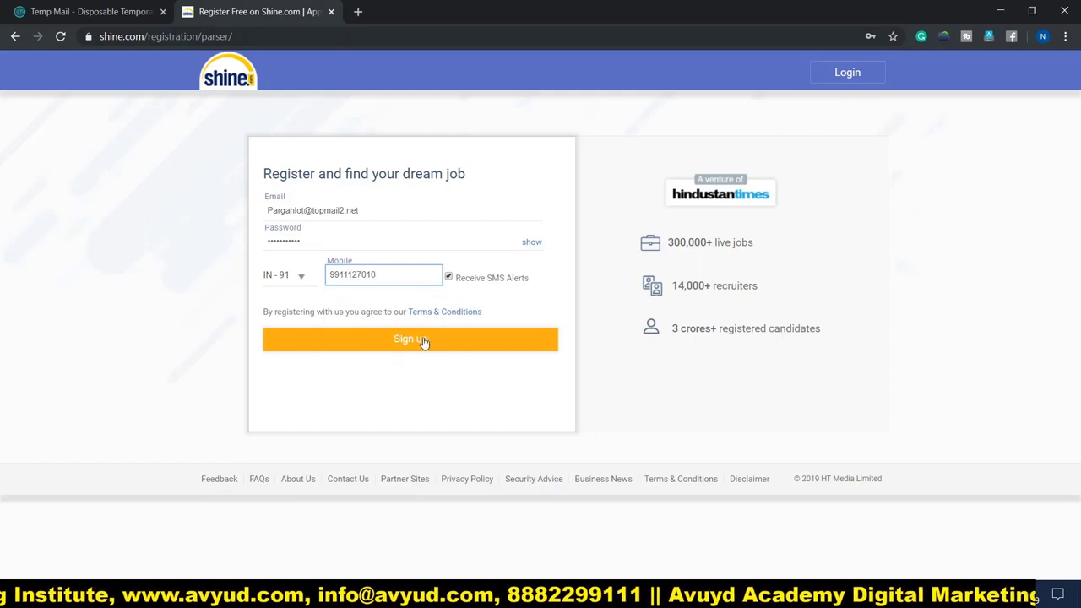
left_click(414, 343)
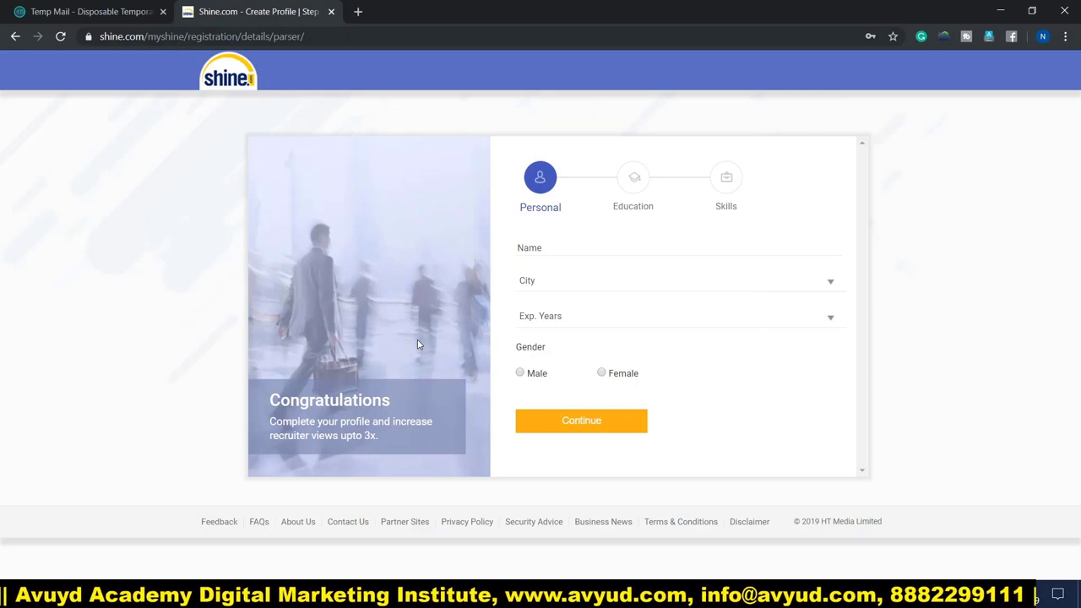
Step: Enter the job seeker's full name, city Delhi, 0 Yr experience and gender Male
left_click(560, 244)
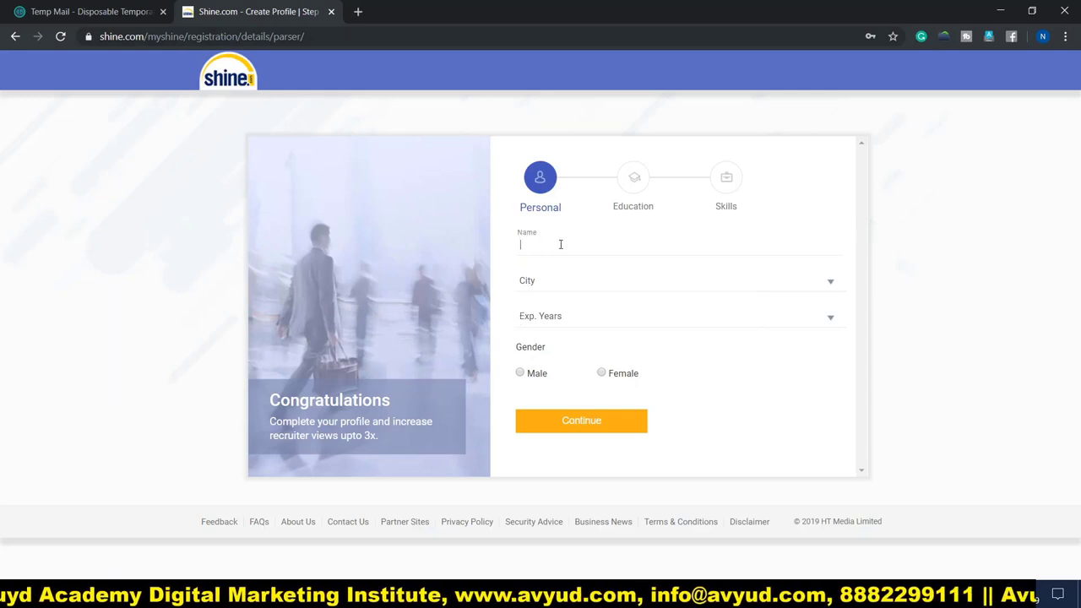
left_click(558, 280)
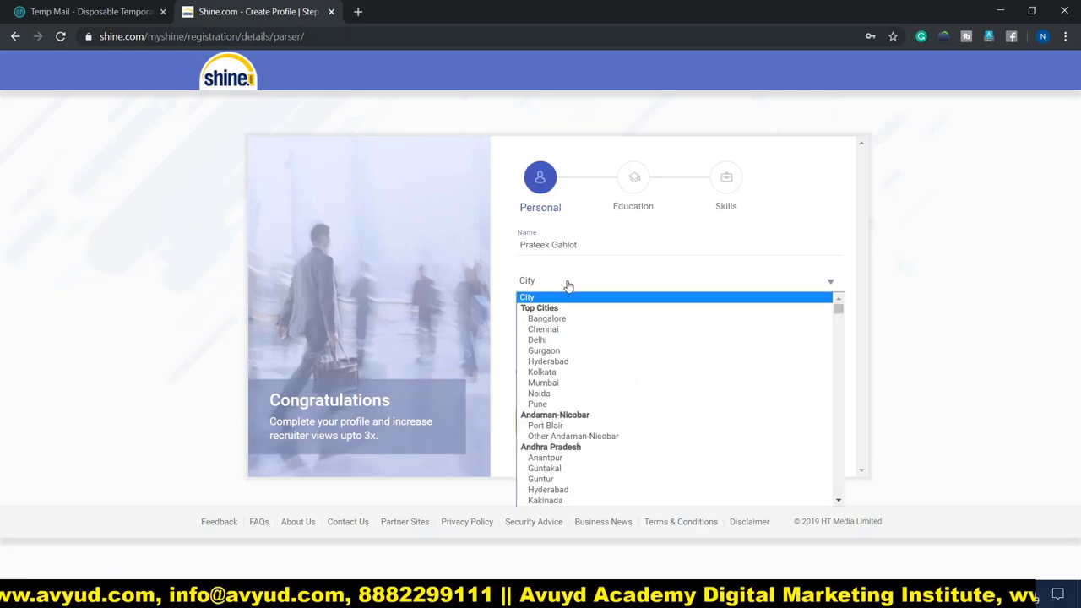
left_click(557, 340)
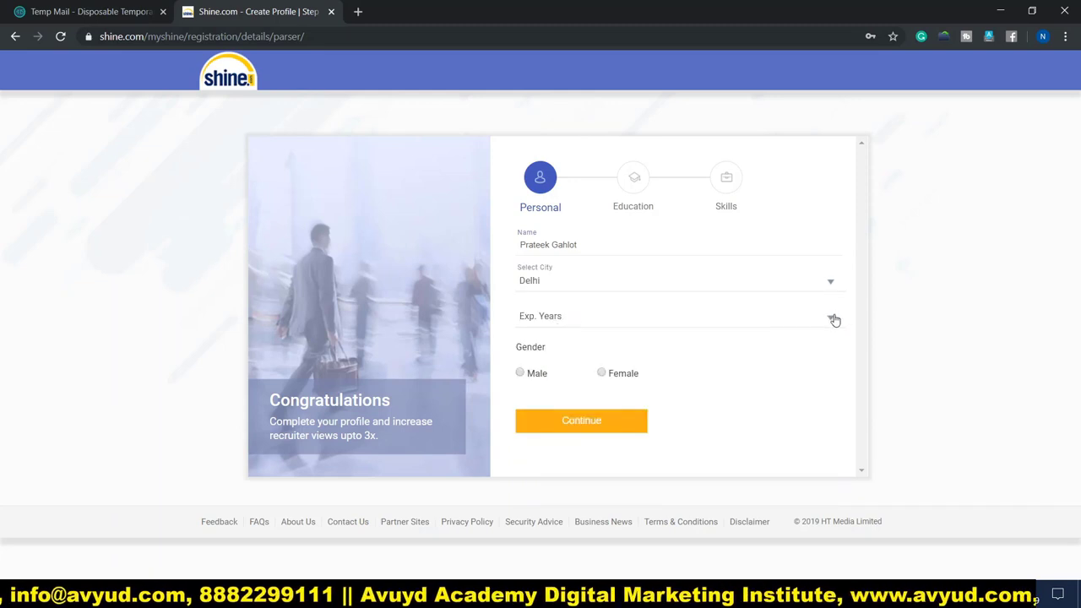
left_click(830, 317)
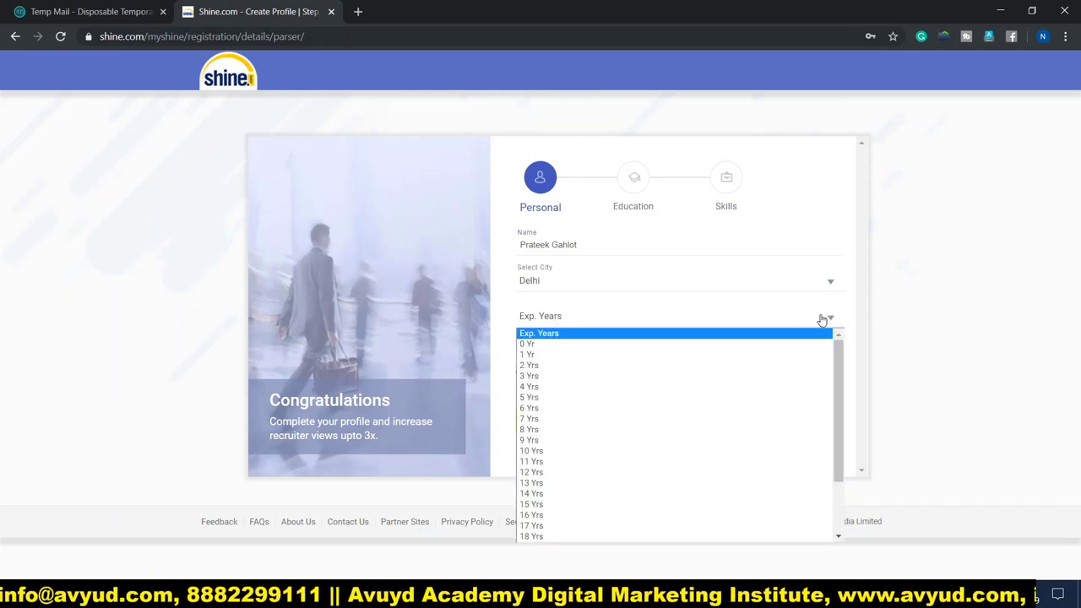
left_click(570, 345)
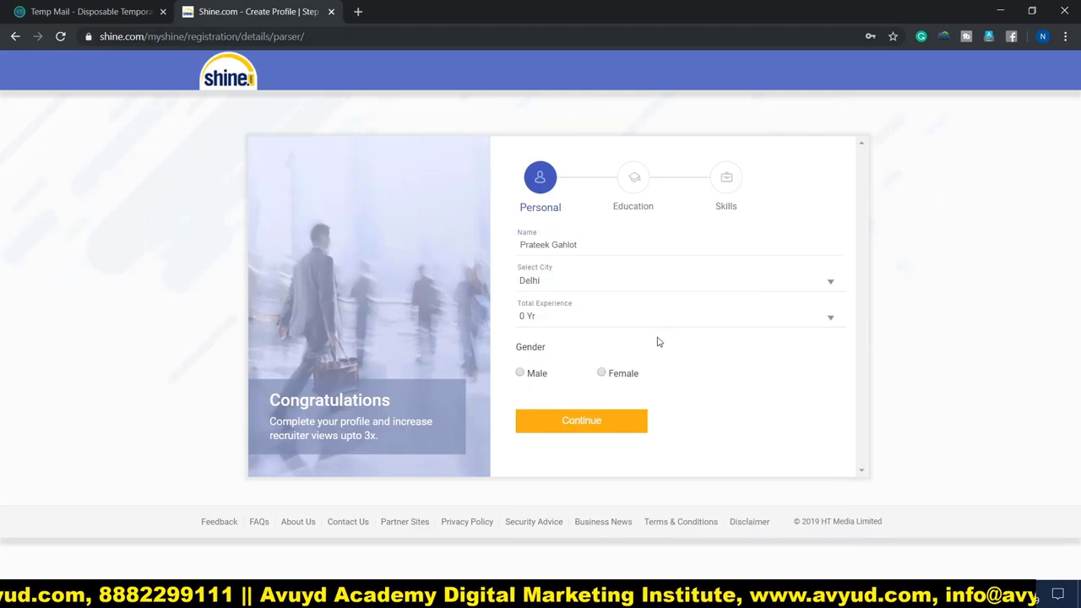
left_click(520, 373)
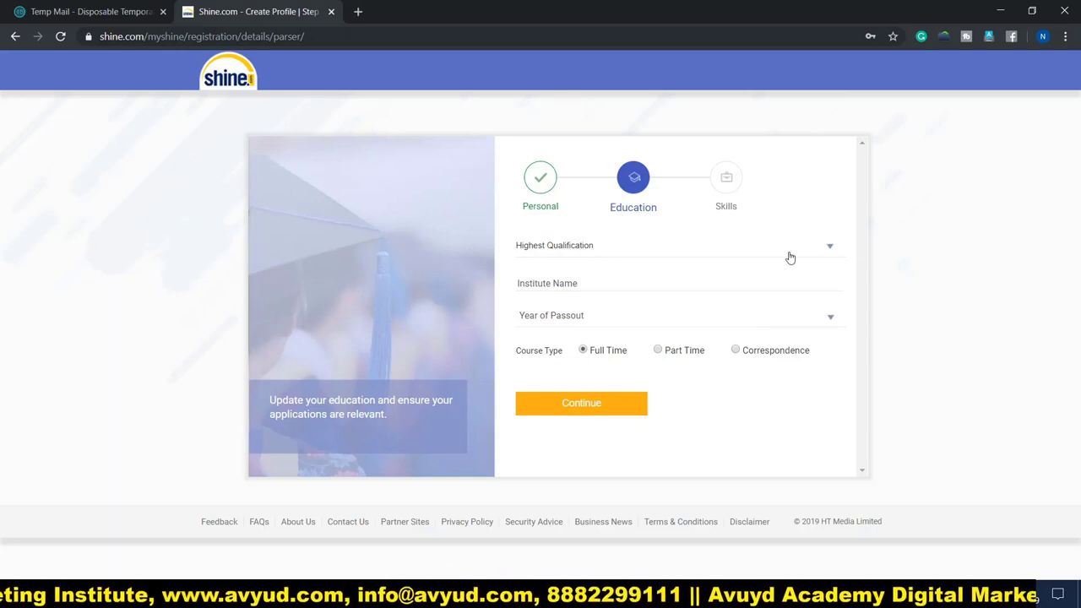
Step: Set the highest qualification to B.B.A / B.M.S with Marketing specialisation
left_click(829, 250)
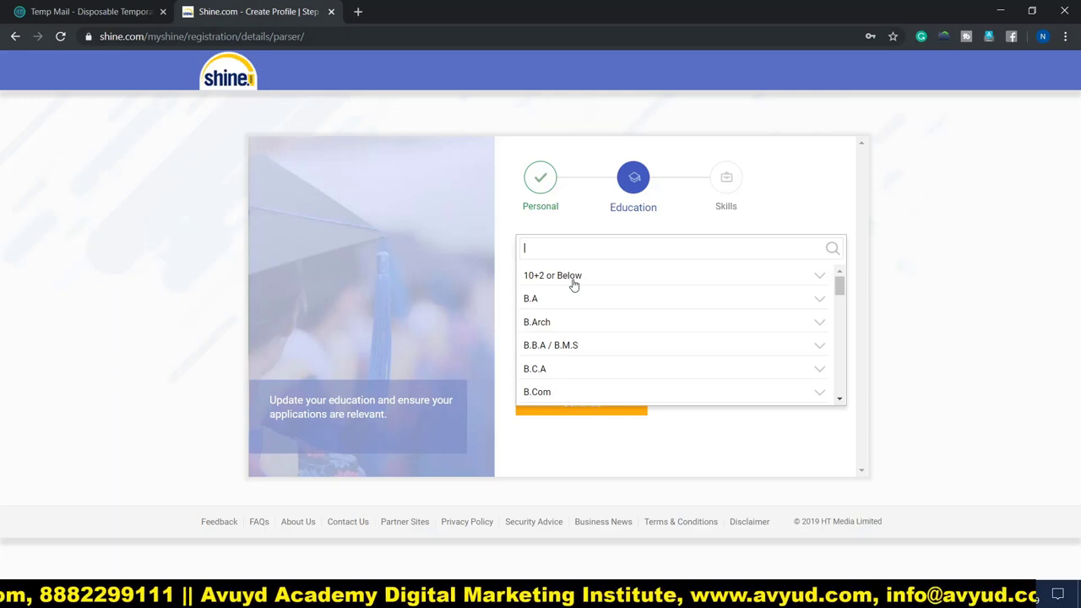
scroll(578, 325, "down", 12)
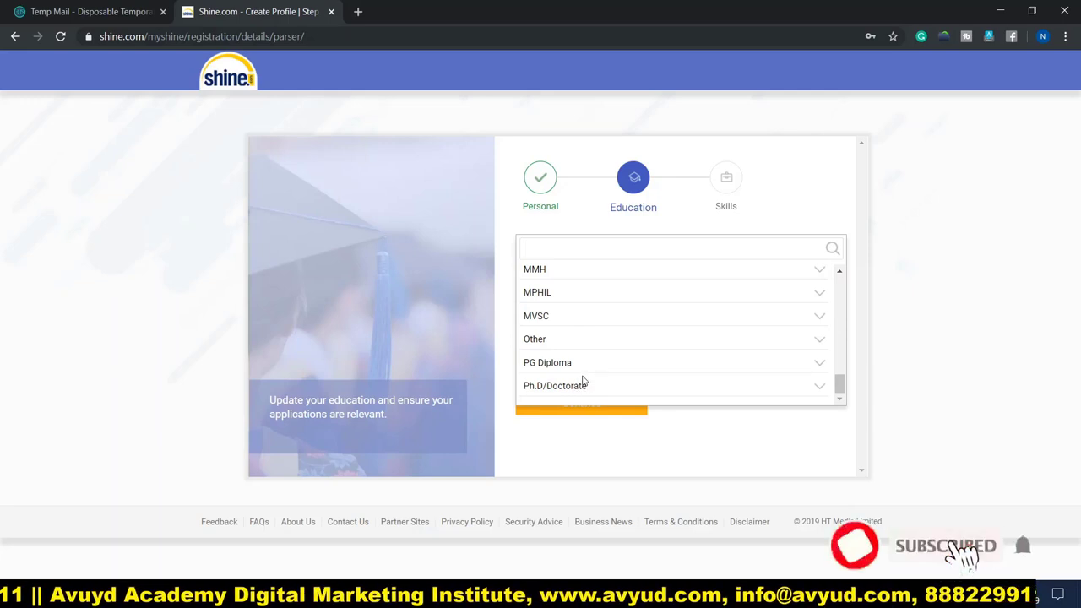
scroll(583, 380, "up", 1)
scroll(582, 380, "up", 10)
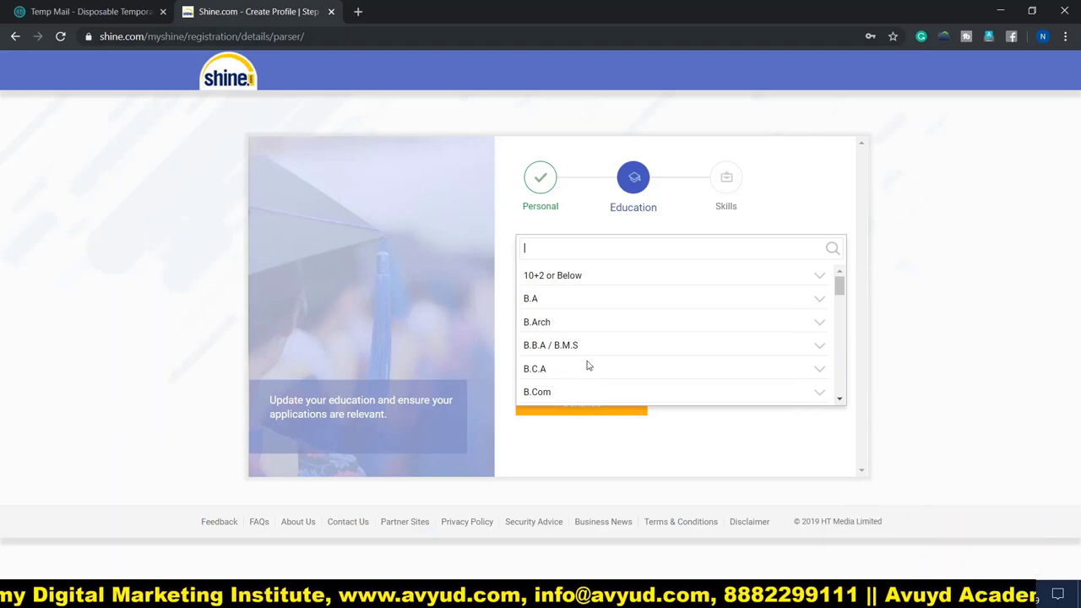
left_click(573, 348)
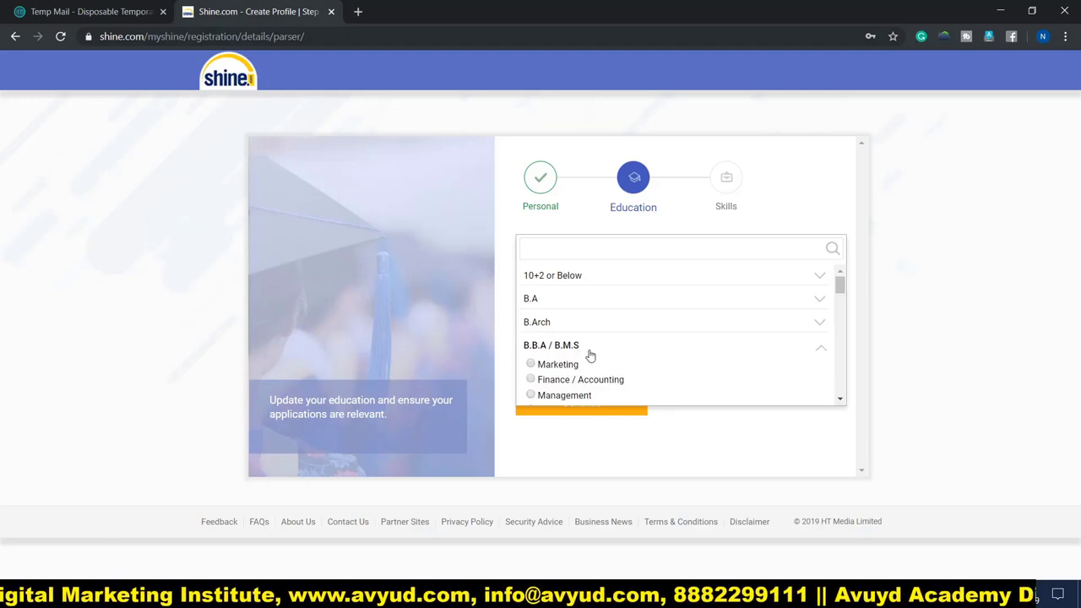
left_click(561, 370)
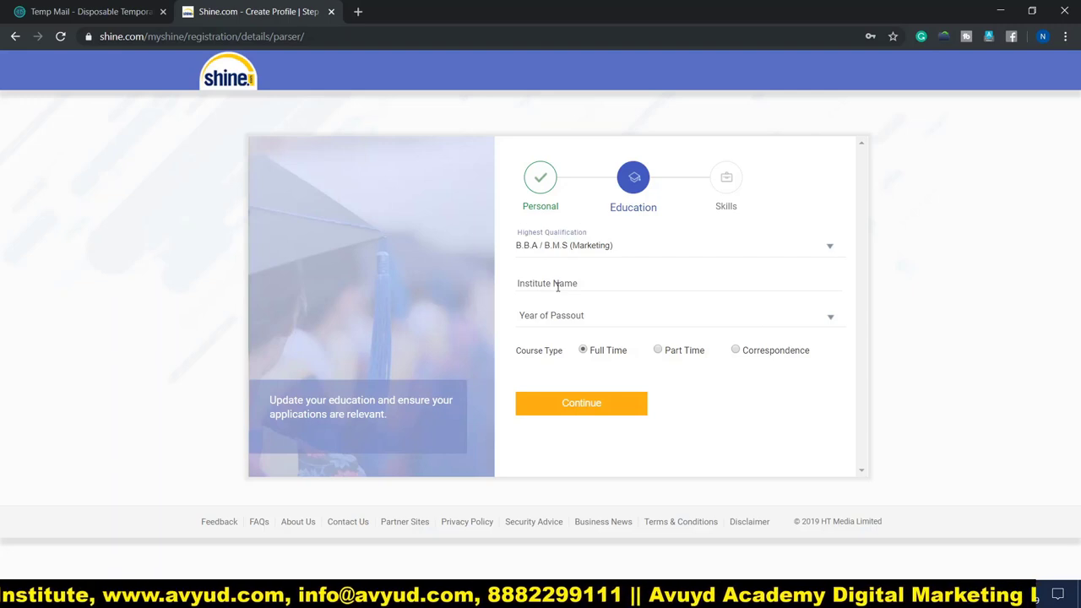
Step: Choose Delhi University - Hansraj College, passout year 2015, and save the education details
left_click(557, 286)
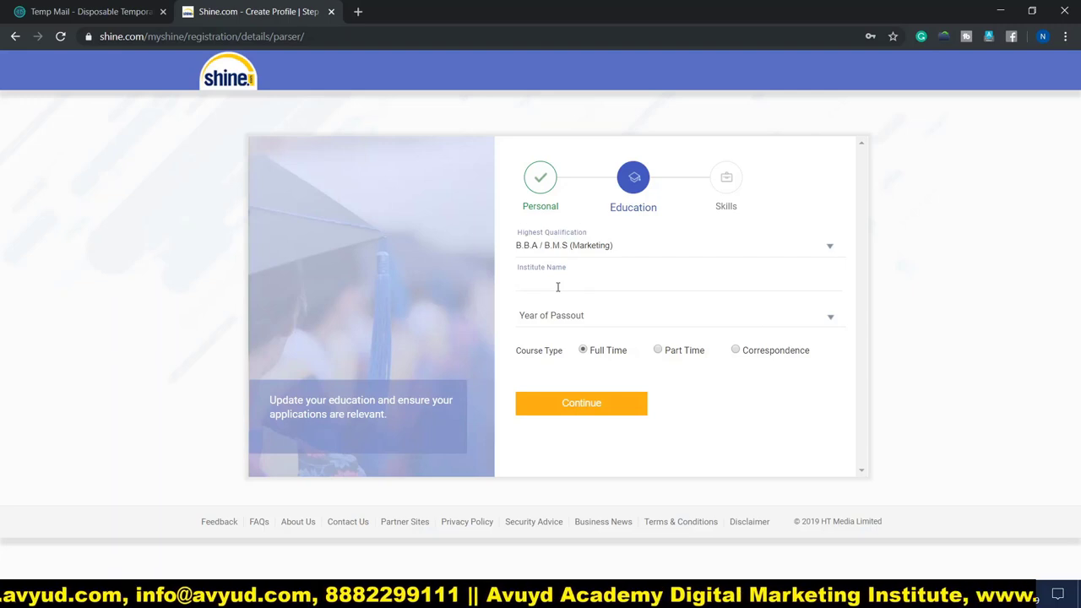
type("Delhi")
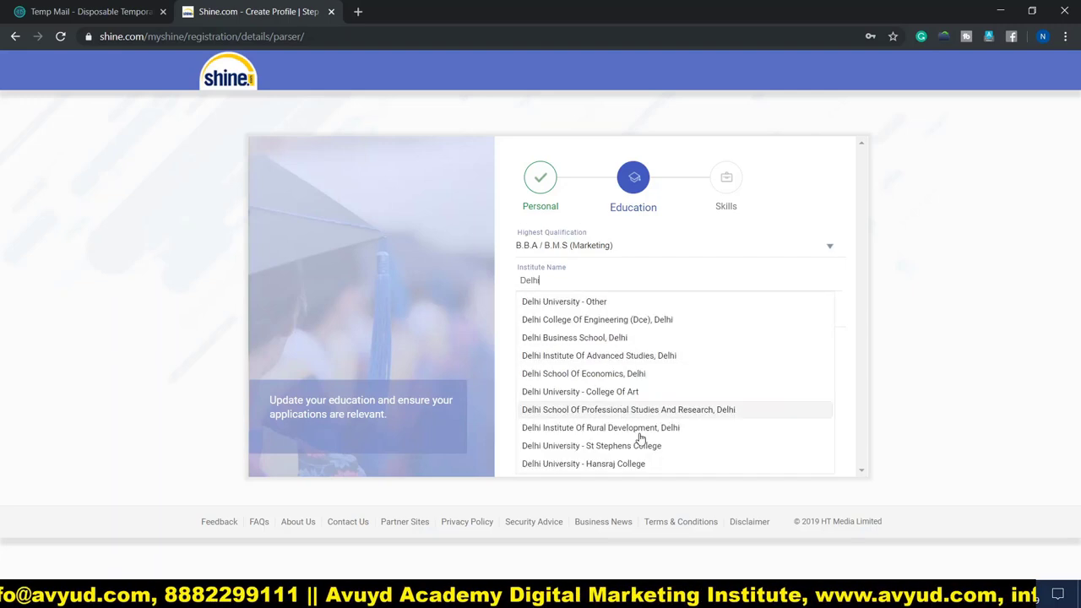
left_click(625, 467)
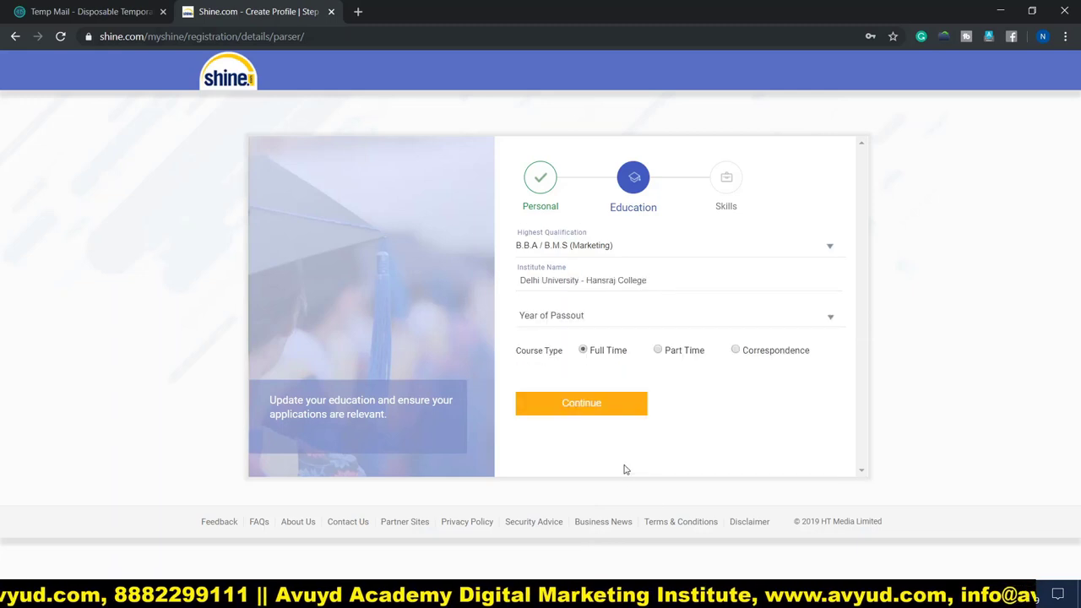
left_click(547, 317)
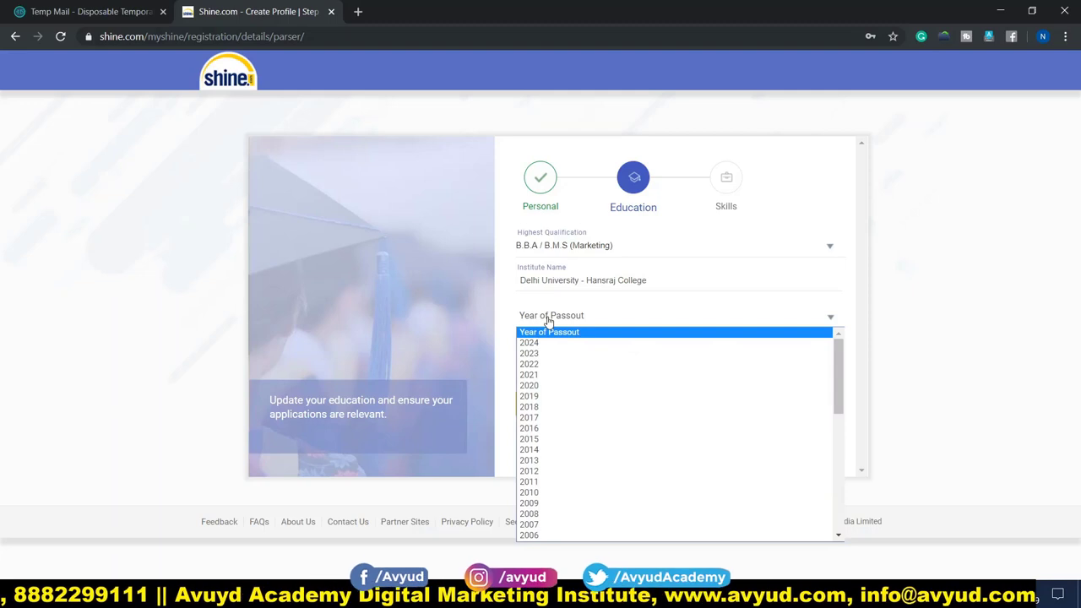
left_click(554, 439)
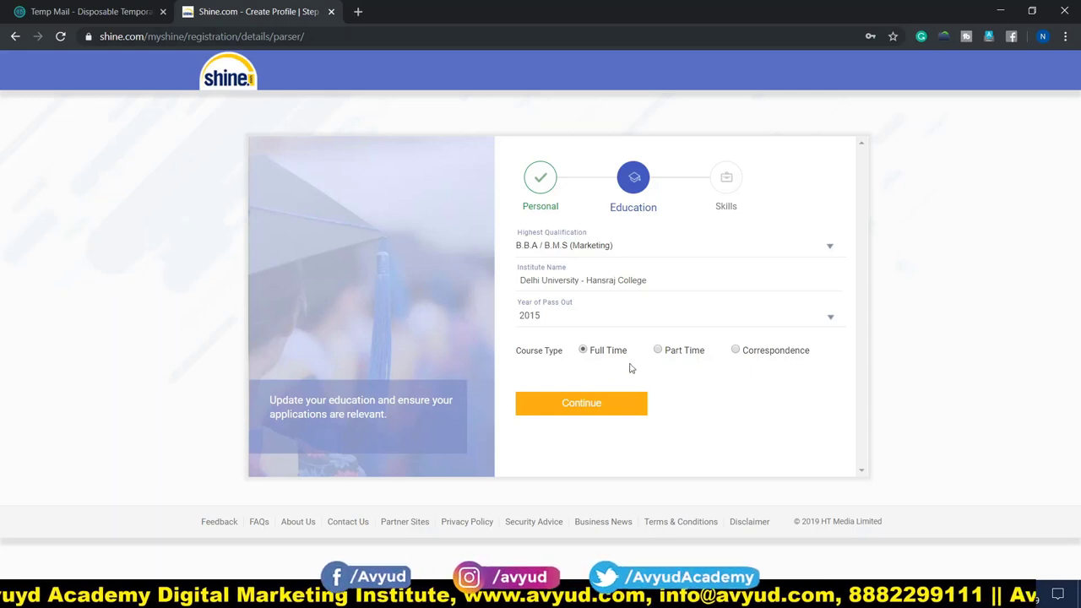
left_click(583, 402)
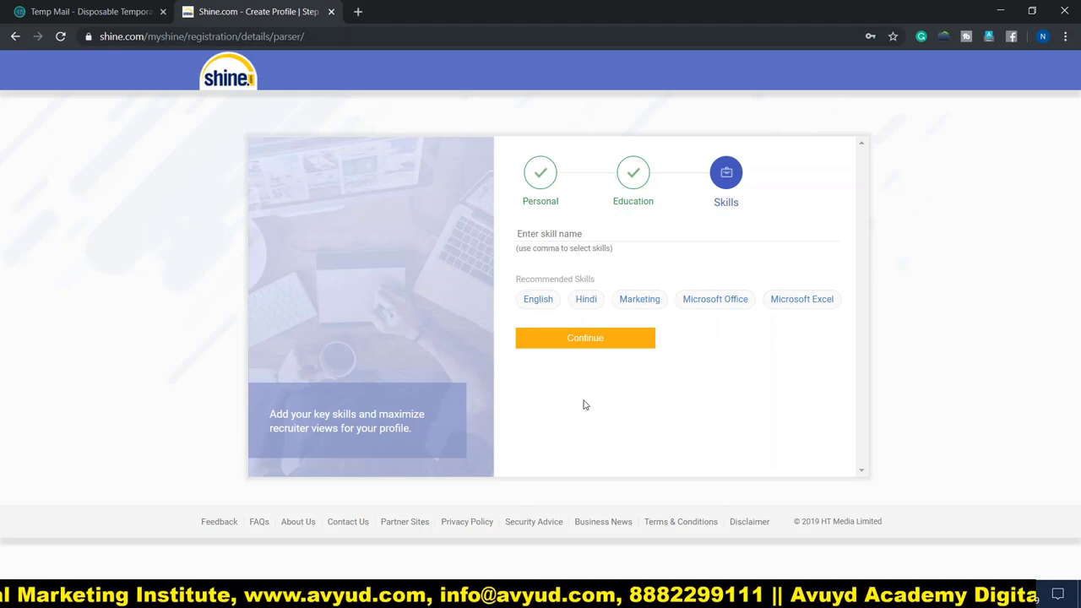
Step: Add Digital, Social Media, Online, Mobile and Internet Marketing skills and finish registering
left_click(575, 234)
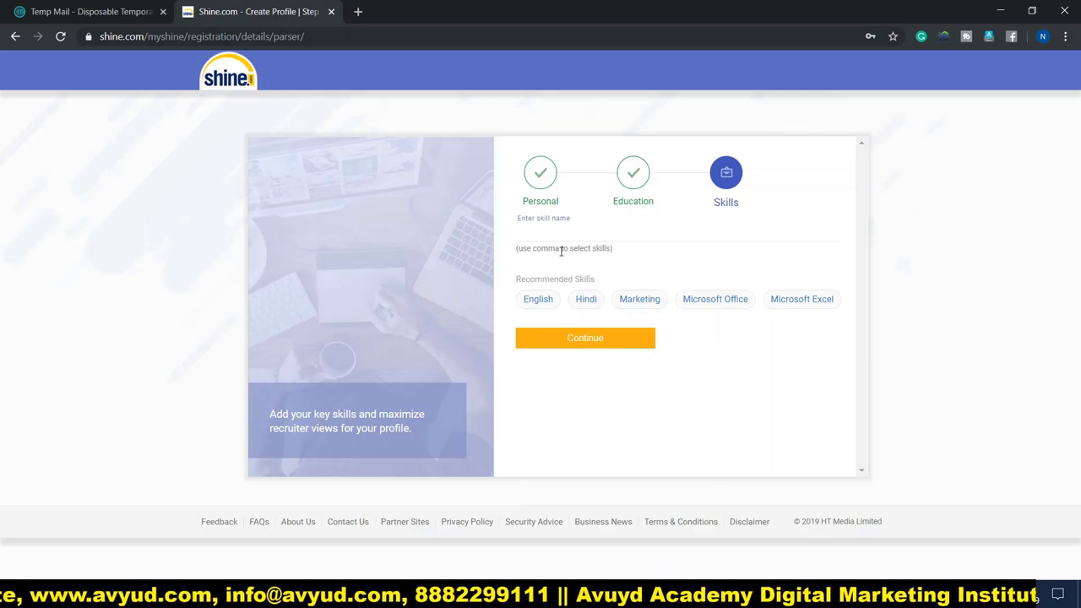
type("Digital Marketing")
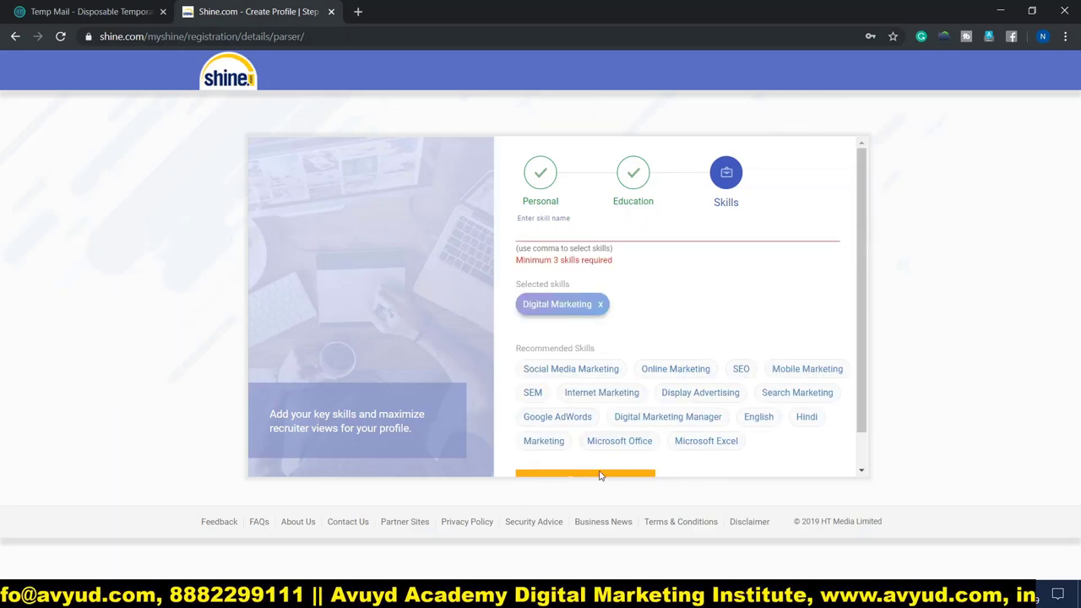
left_click(558, 374)
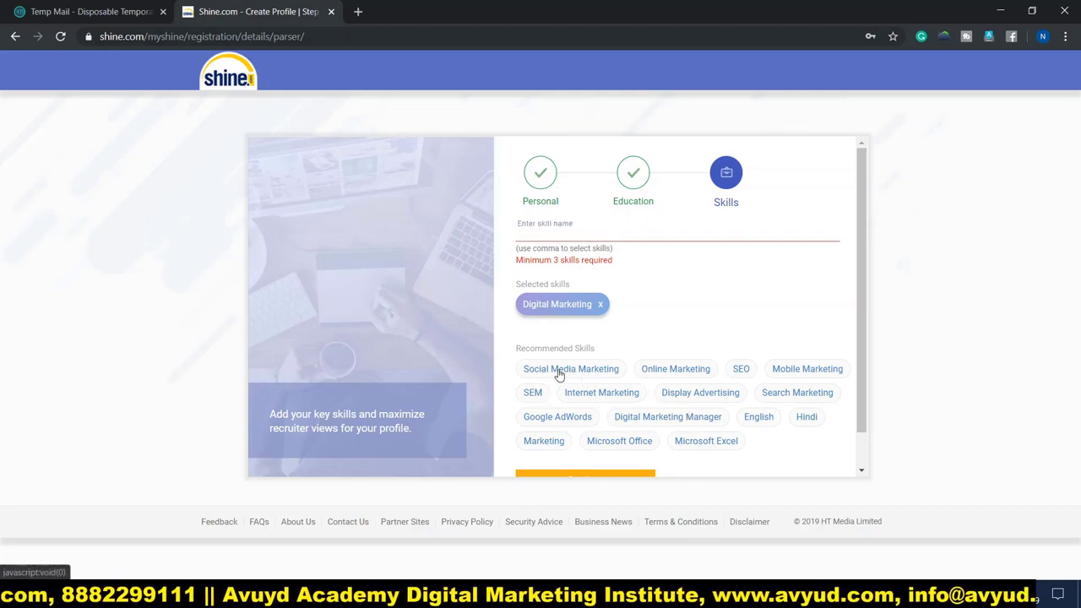
left_click(557, 373)
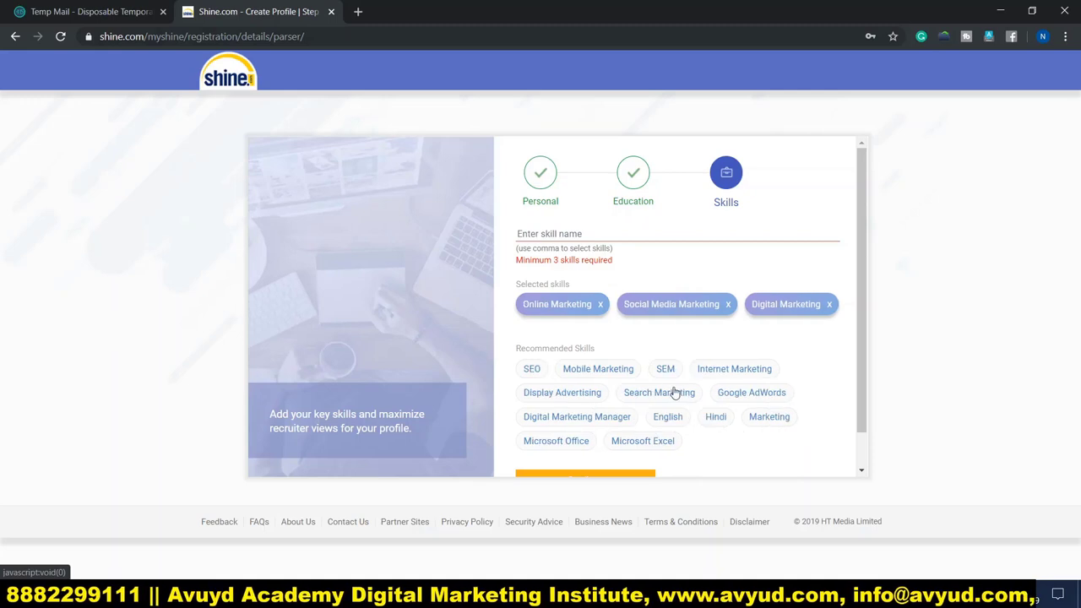
left_click(597, 371)
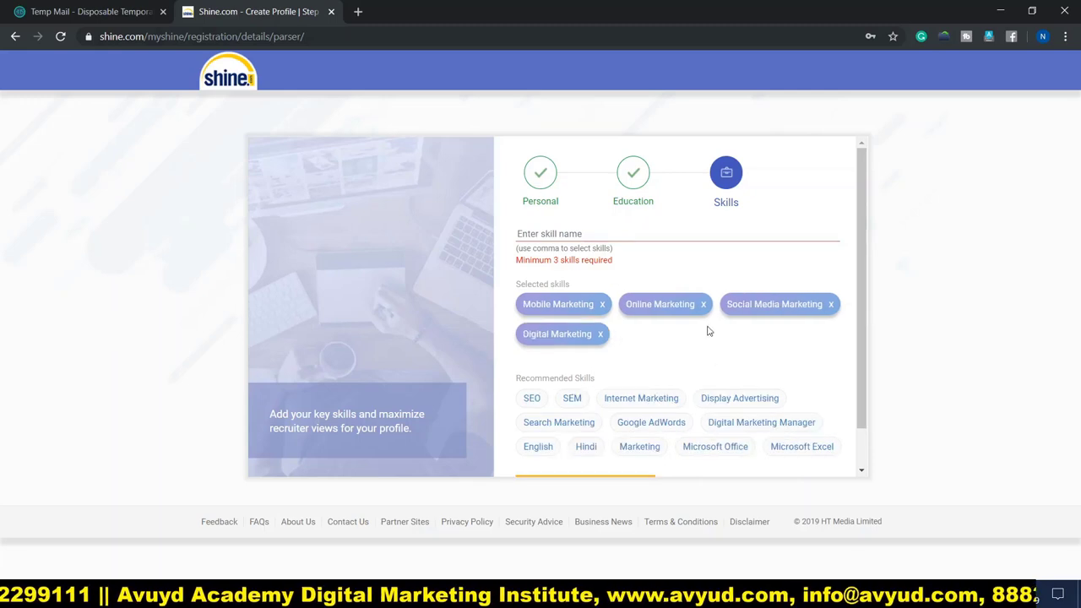
scroll(752, 379, "down", 1)
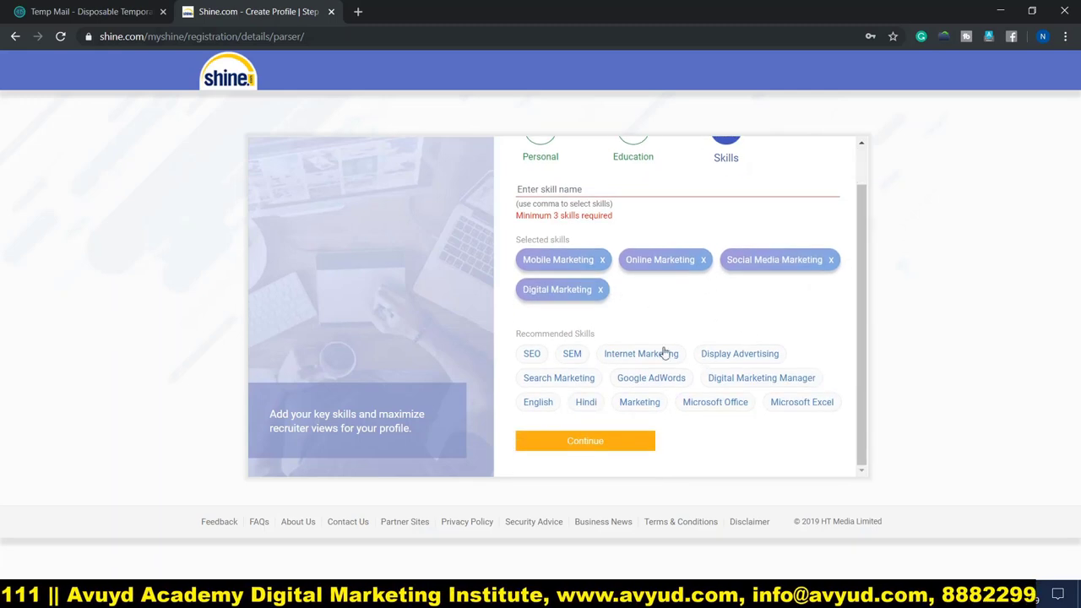
left_click(633, 356)
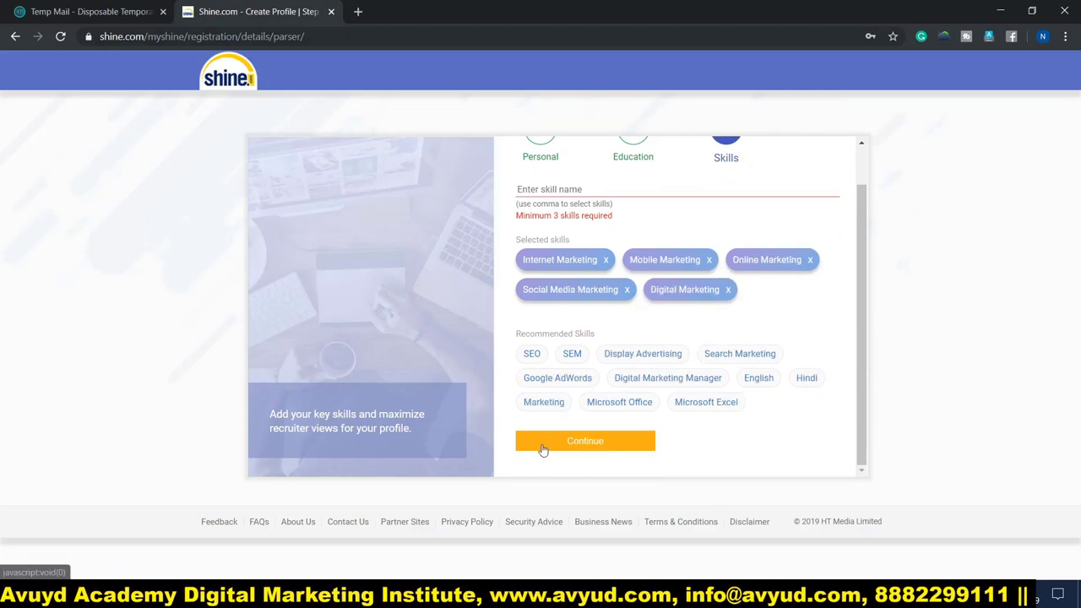
scroll(706, 332, "up", 1)
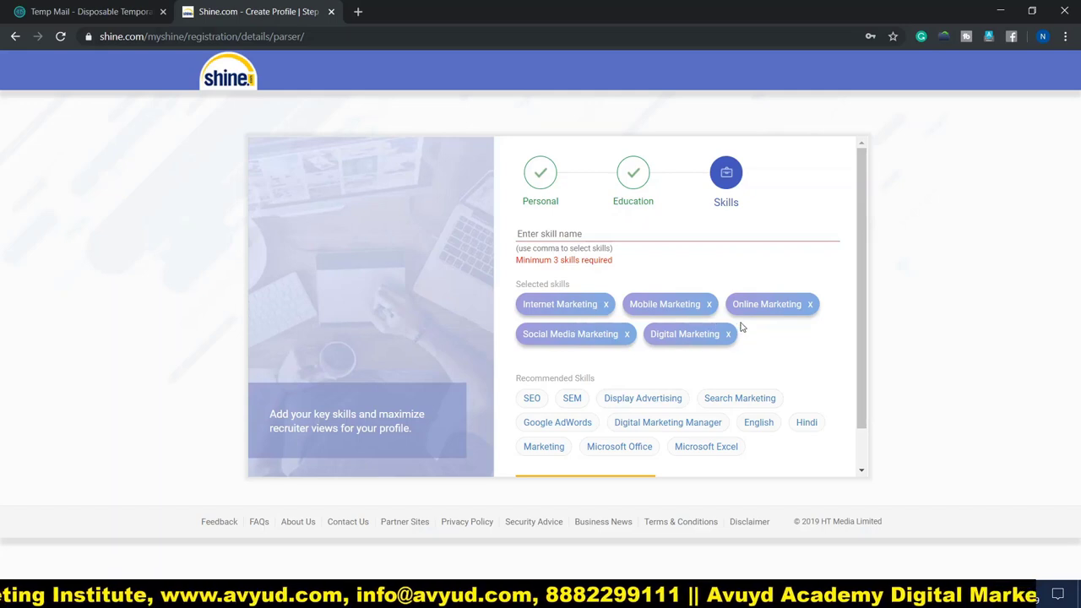
scroll(655, 331, "down", 1)
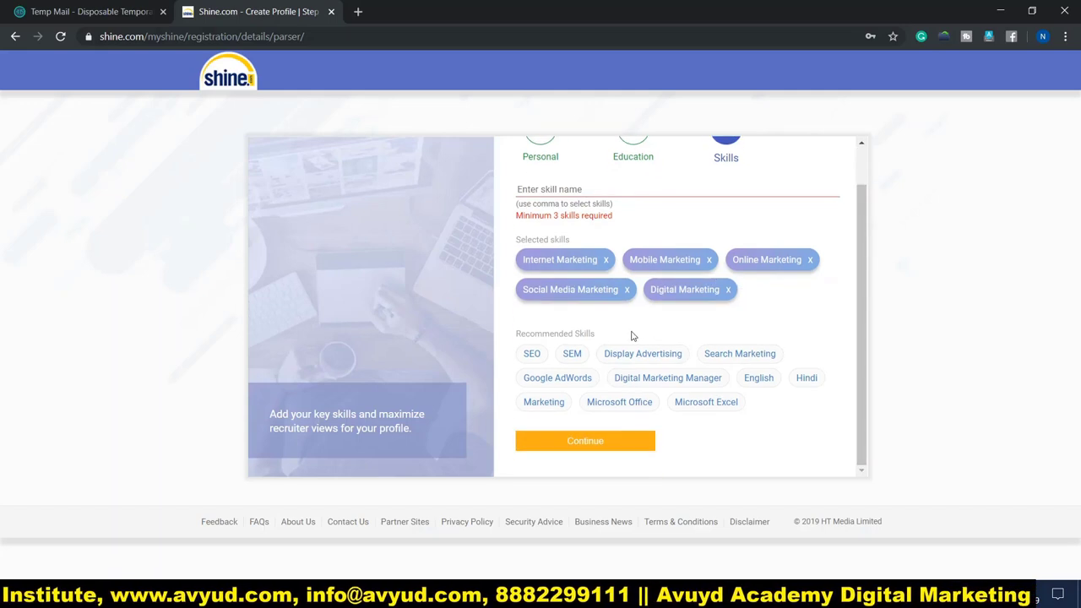
left_click(575, 441)
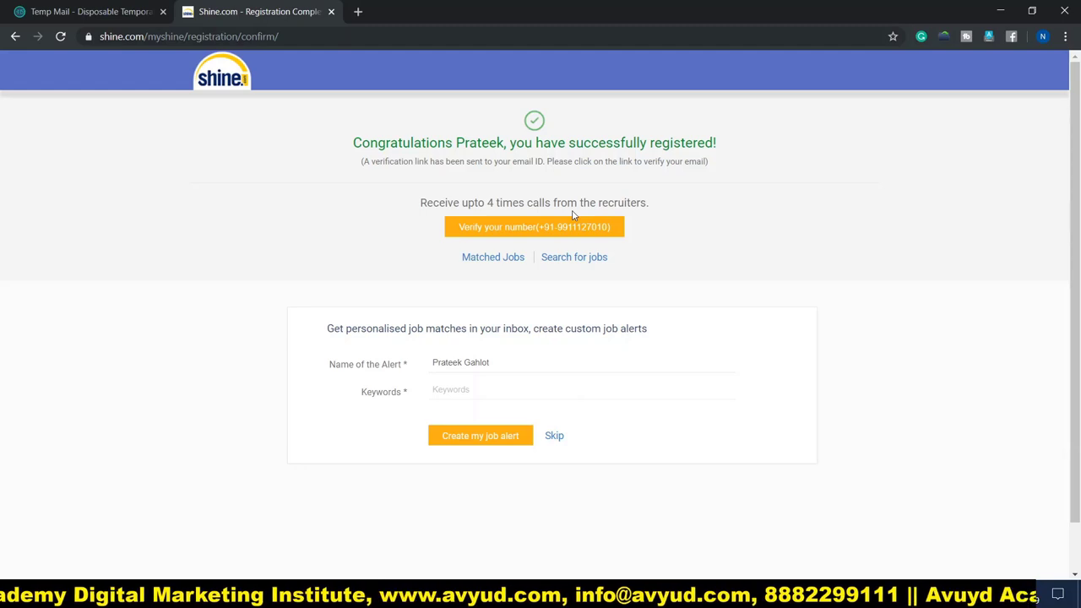
Step: Create a job alert with the keyword 'Digital Marketing,'
left_click(469, 389)
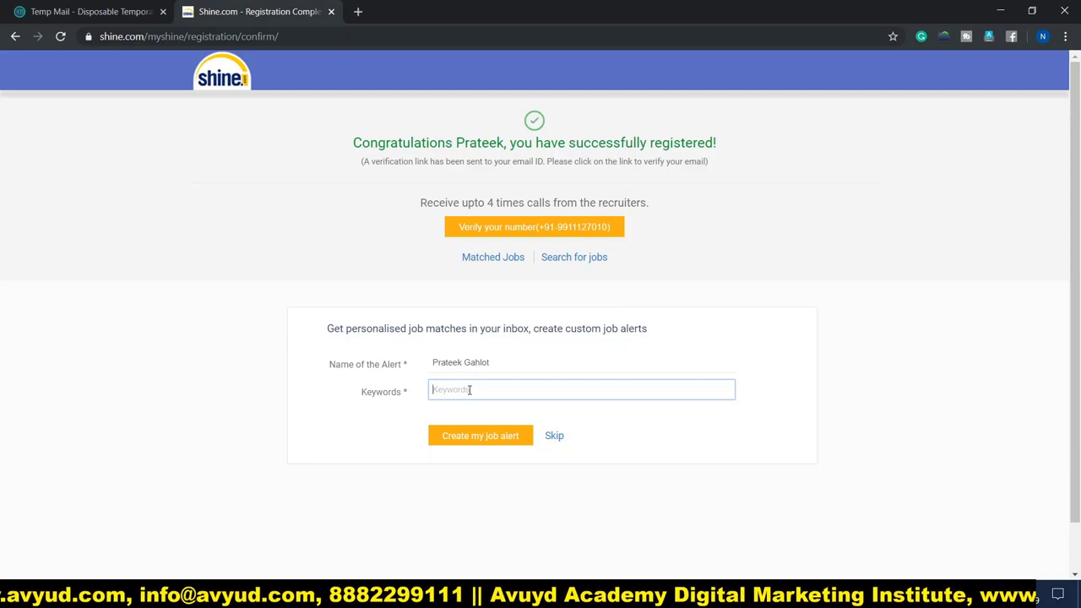
type("Digital Marketing,")
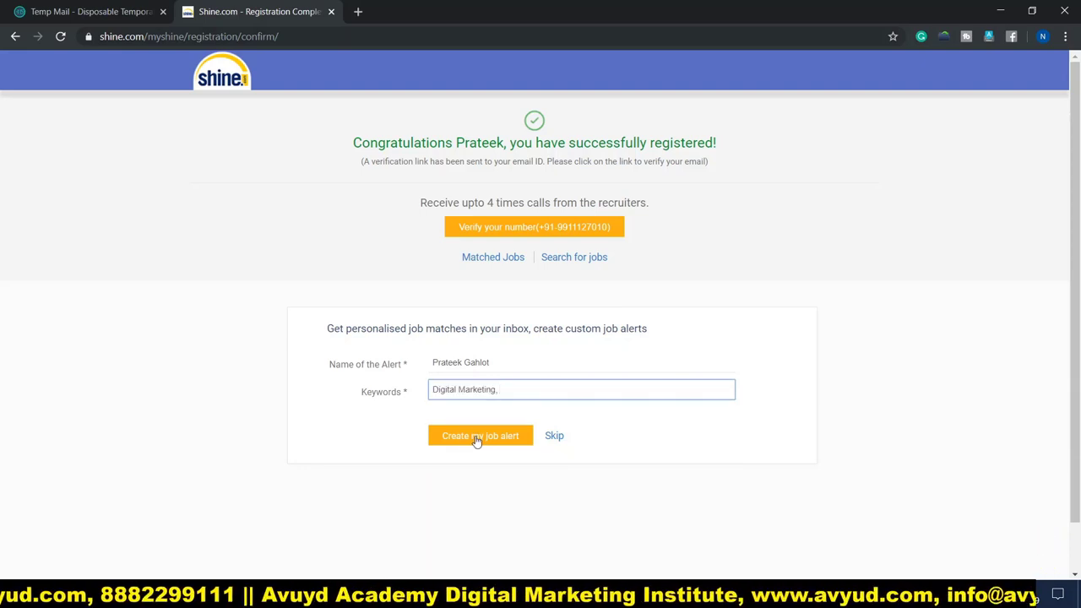
left_click(478, 441)
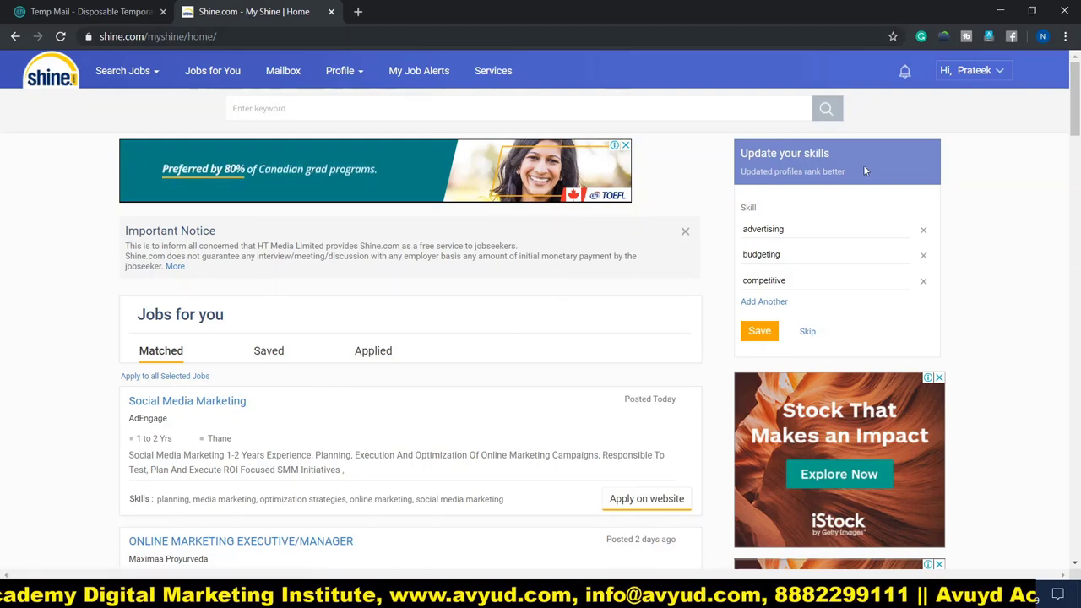
Step: Open My Profile from the Profile menu and scroll through all its sections
mouse_move(340, 71)
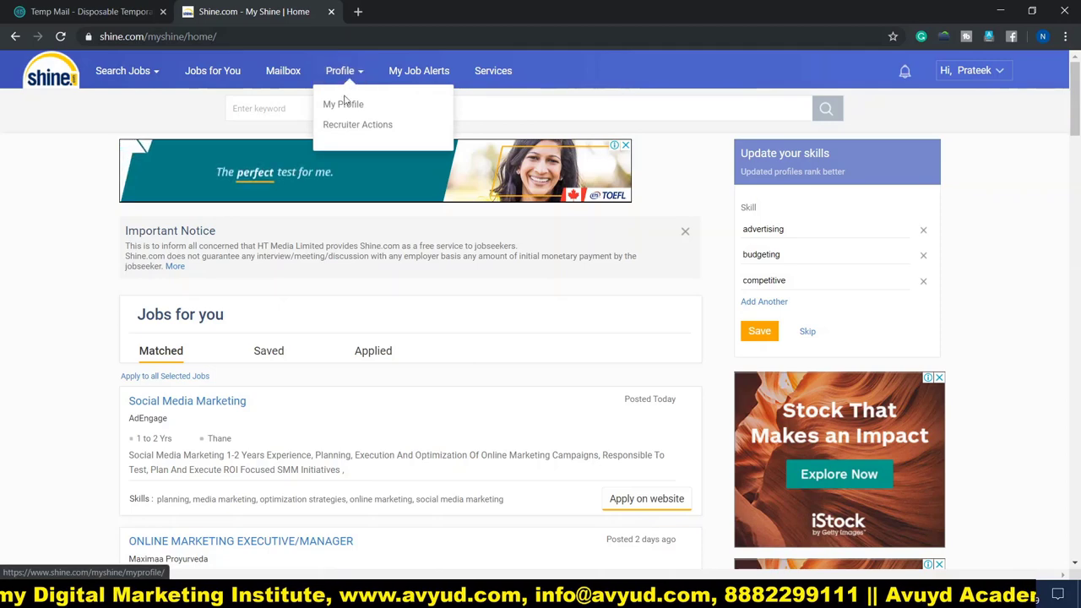
left_click(342, 108)
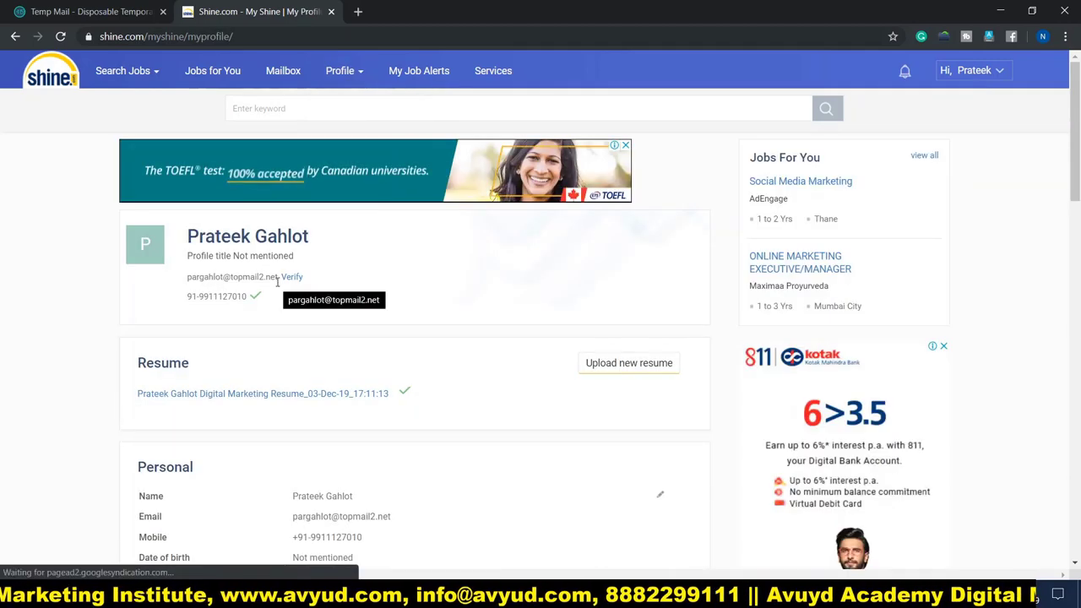
scroll(295, 317, "down", 1)
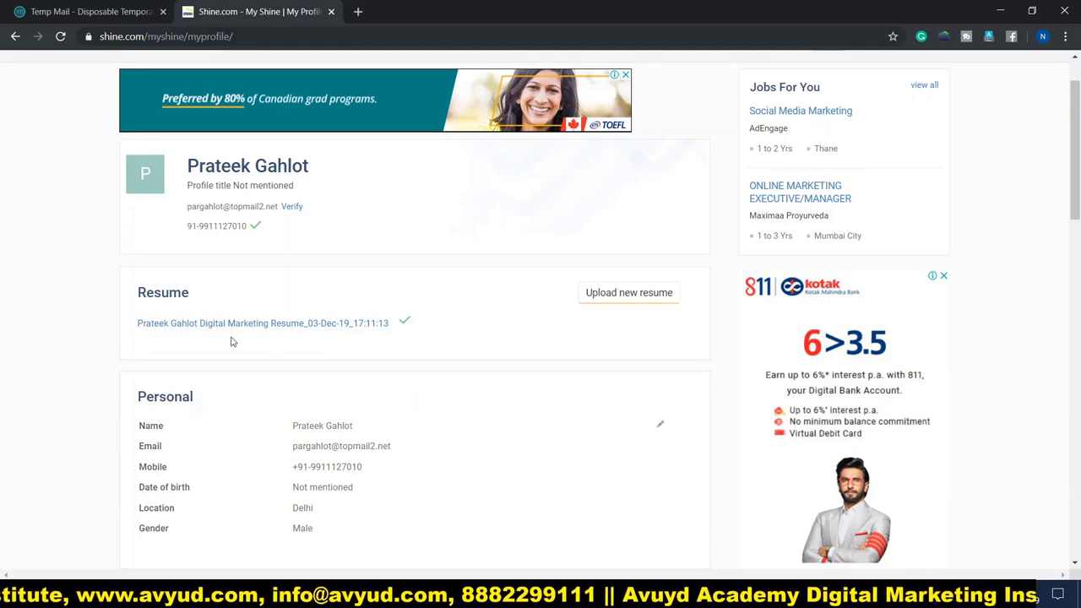
scroll(167, 342, "down", 1)
scroll(167, 342, "down", 1)
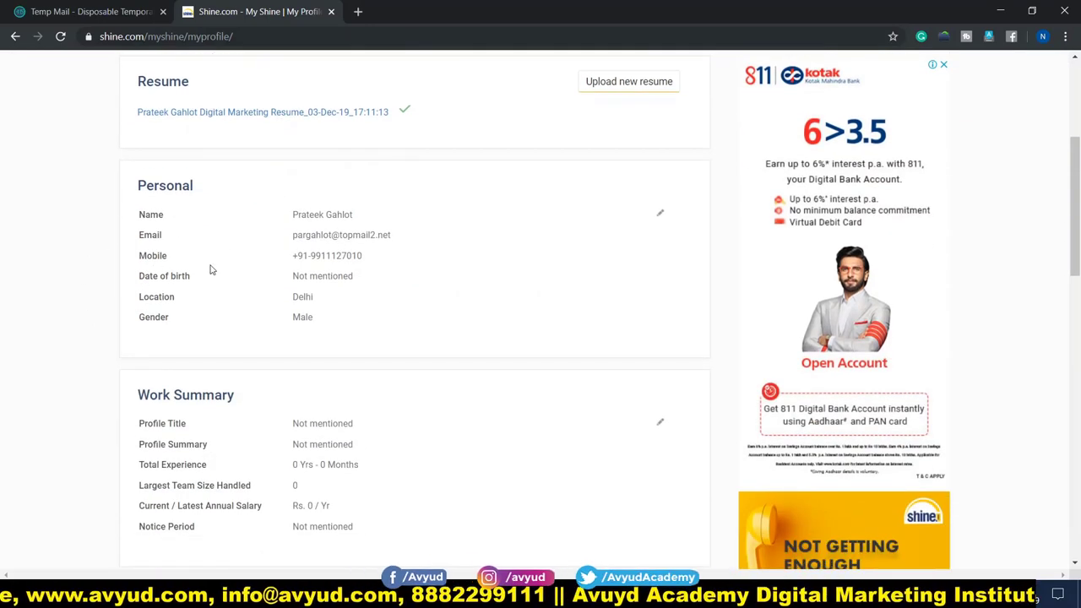
scroll(84, 331, "down", 2)
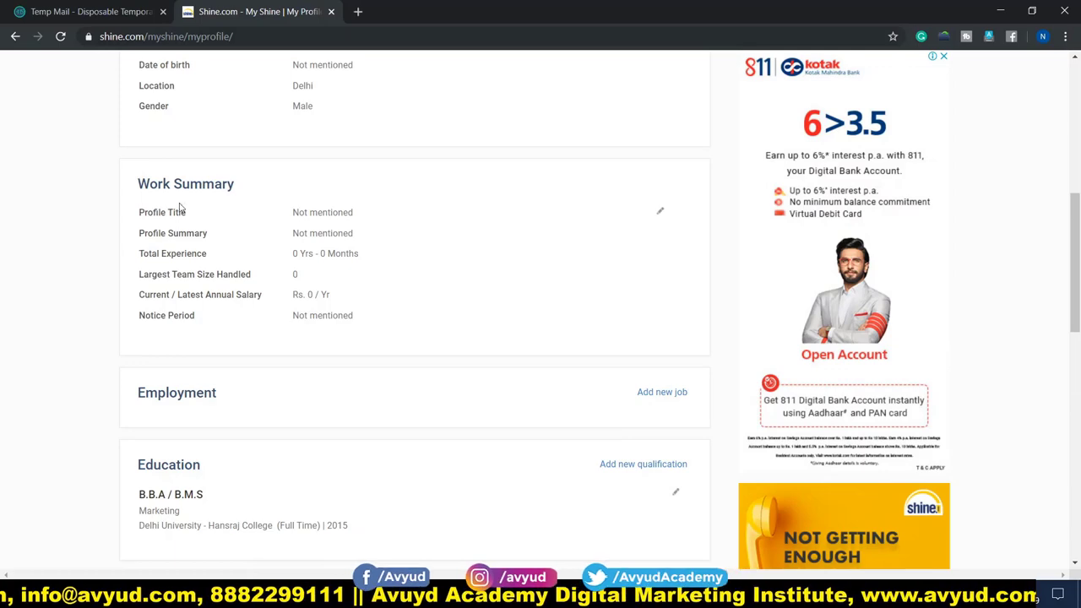
scroll(95, 331, "down", 2)
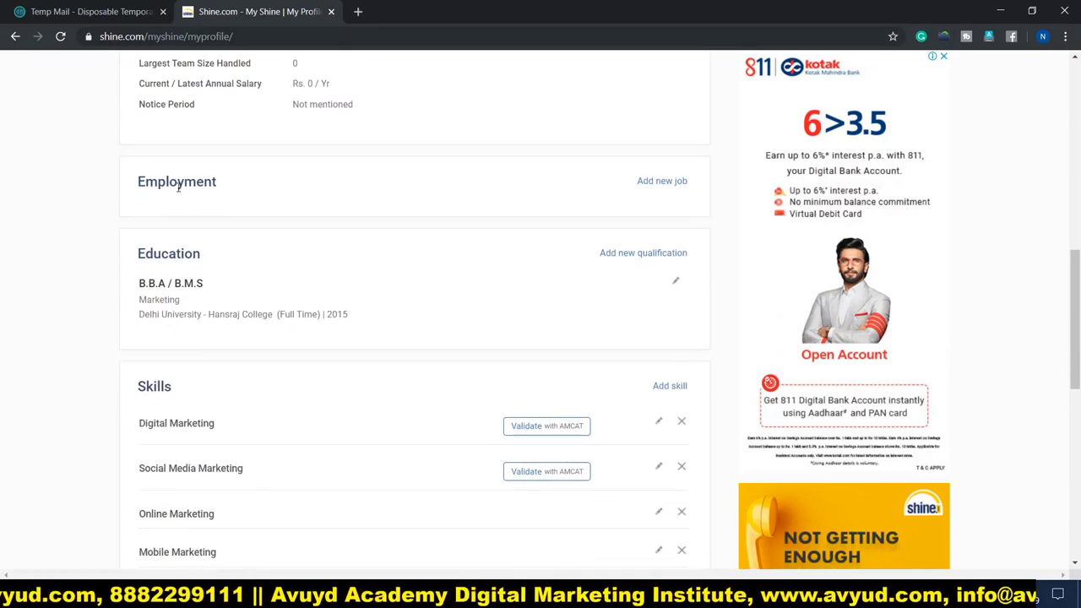
scroll(87, 239, "down", 1)
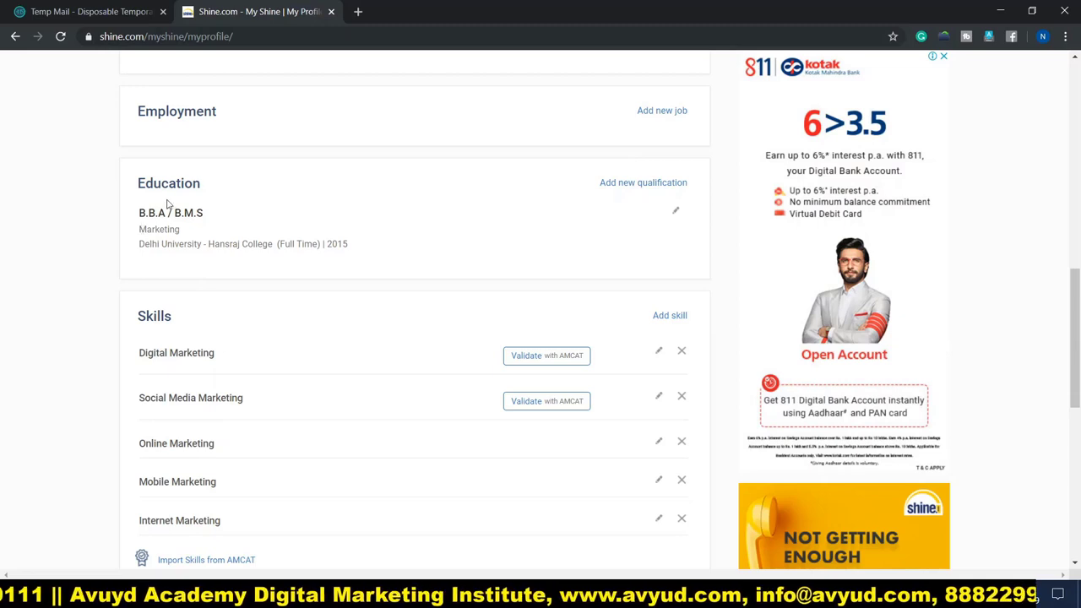
scroll(68, 274, "down", 3)
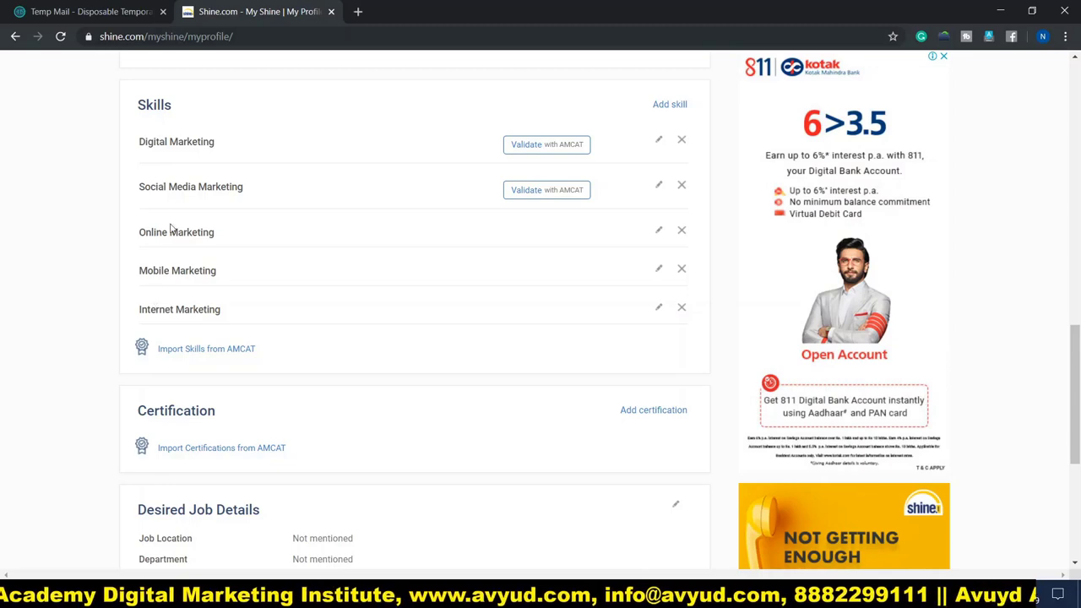
scroll(74, 309, "down", 1)
scroll(75, 310, "down", 2)
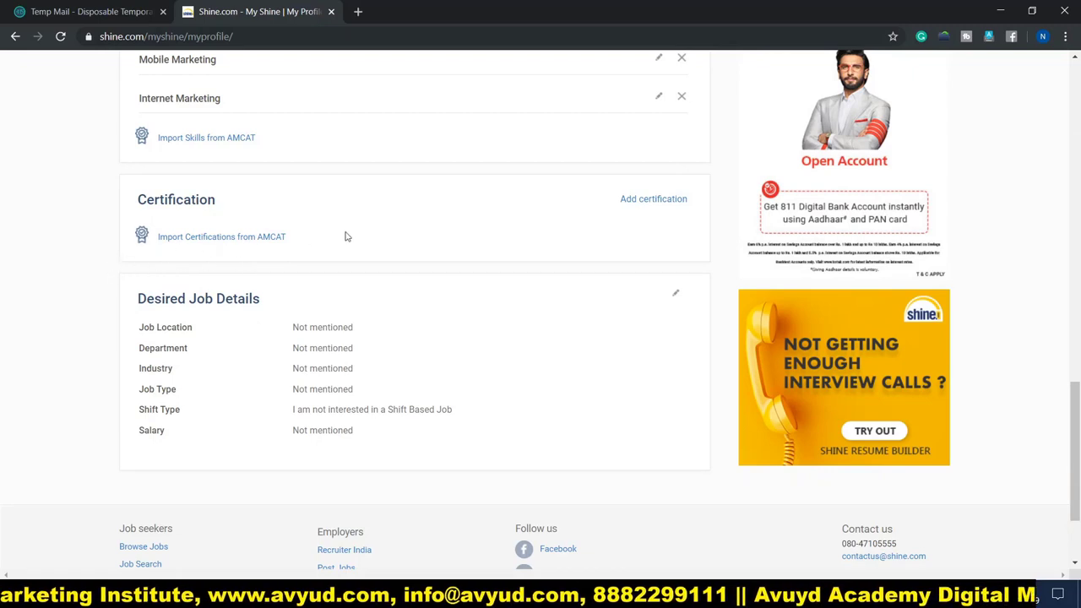
scroll(91, 247, "down", 2)
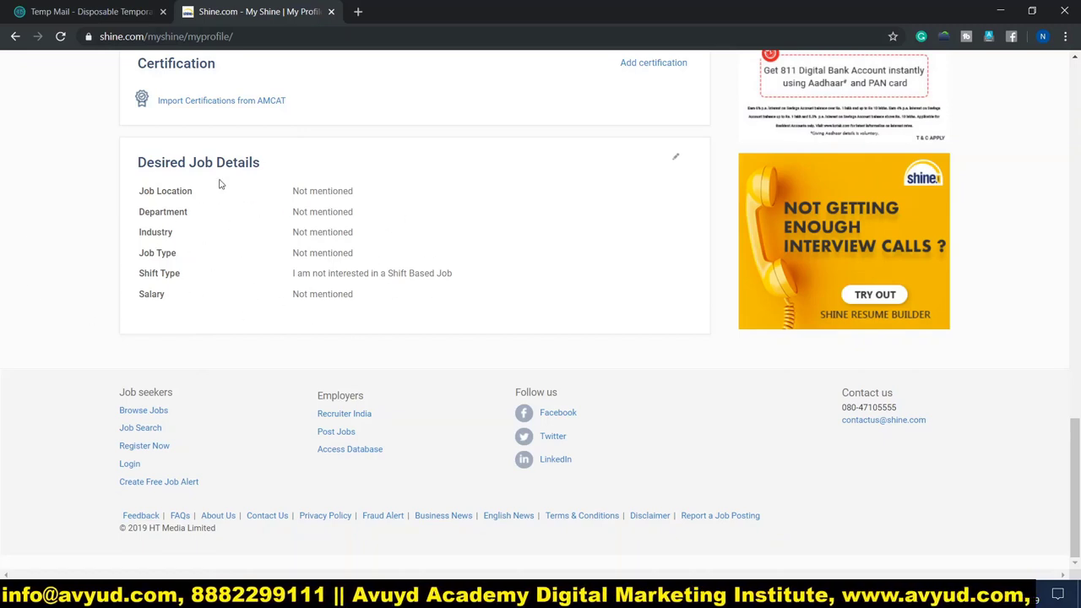
scroll(229, 294, "up", 8)
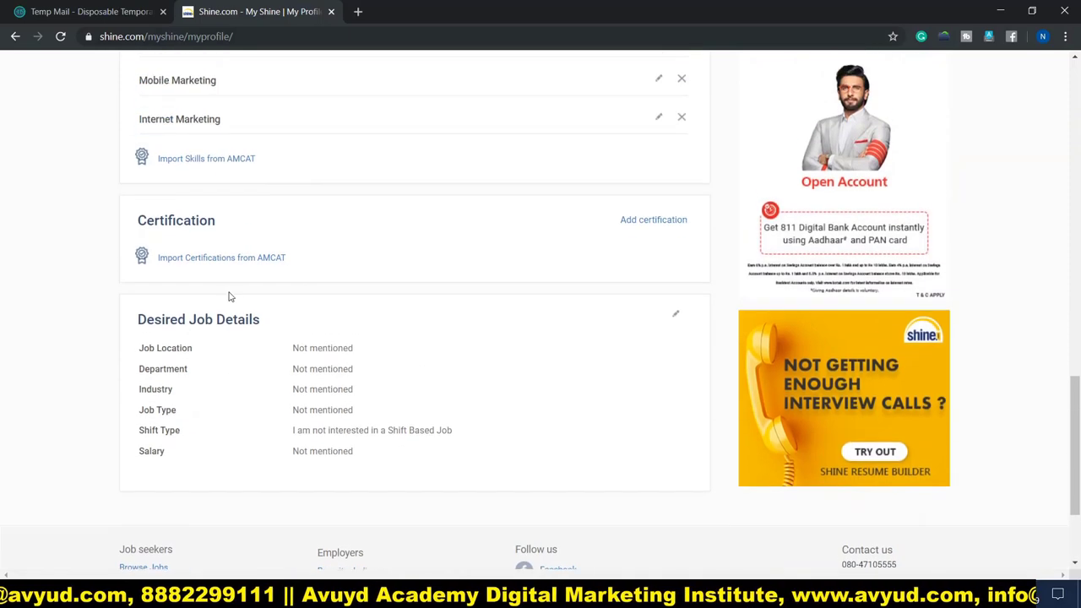
scroll(297, 333, "up", 8)
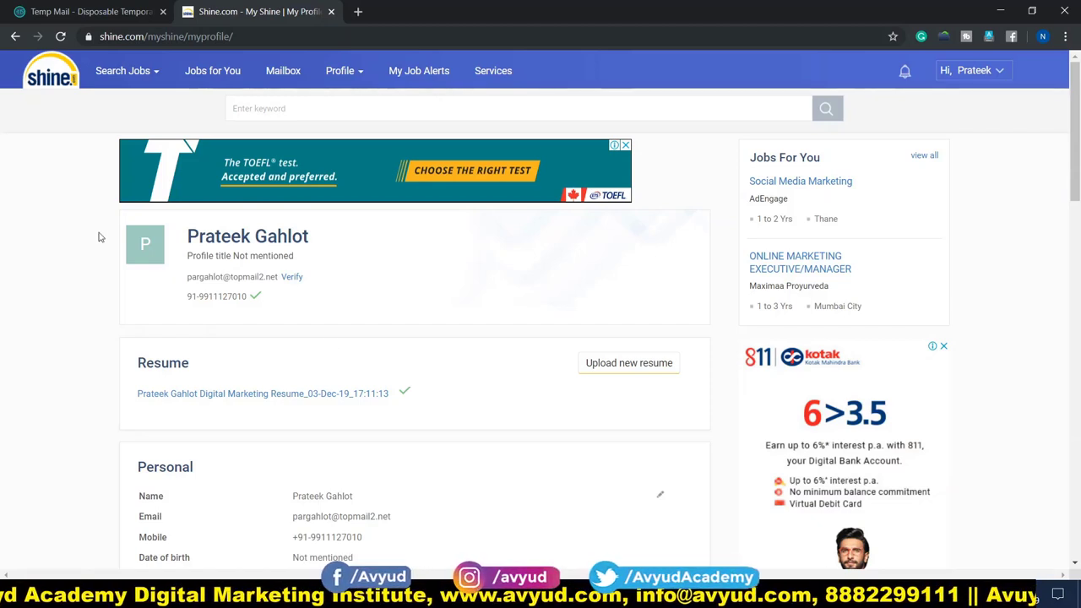
Step: Return to My Shine via the logo, scan the Jobs for you list, and open job search
left_click(54, 78)
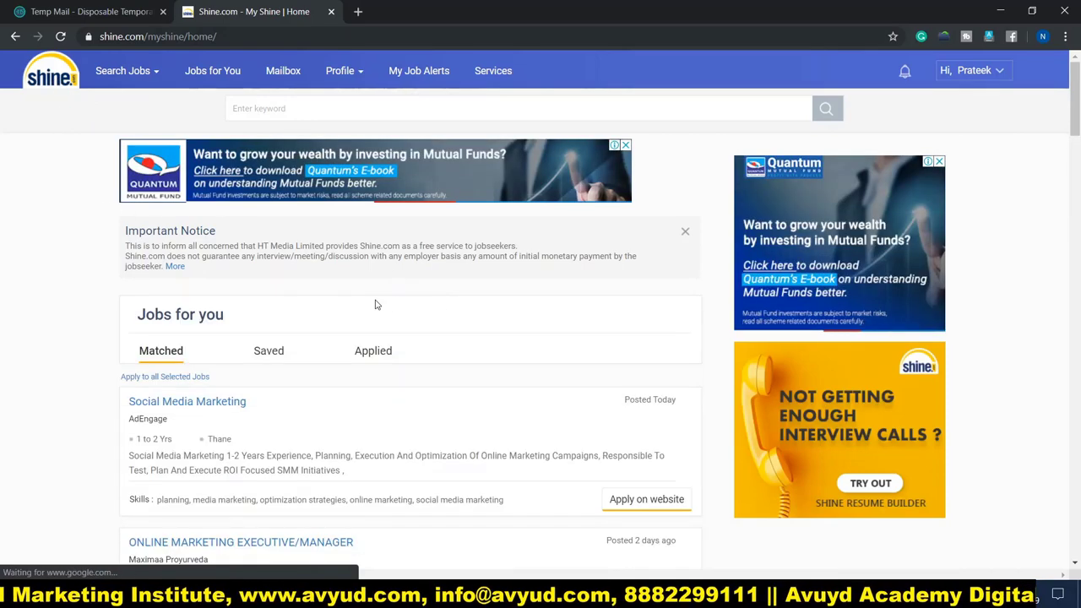
scroll(146, 312, "down", 3)
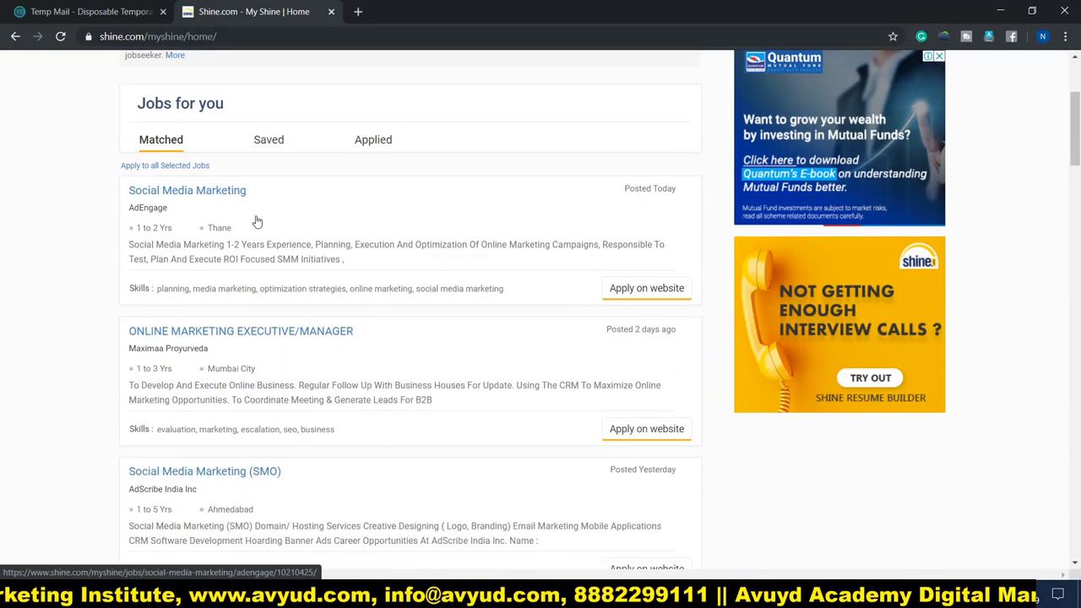
scroll(246, 389, "down", 2)
scroll(286, 376, "down", 1)
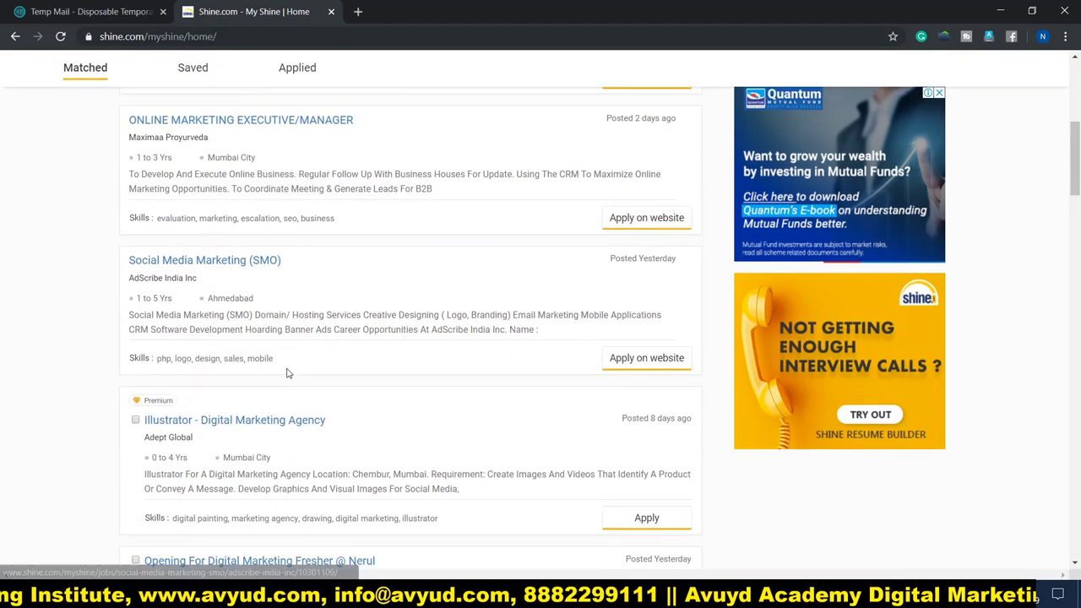
scroll(384, 373, "up", 5)
scroll(385, 372, "up", 1)
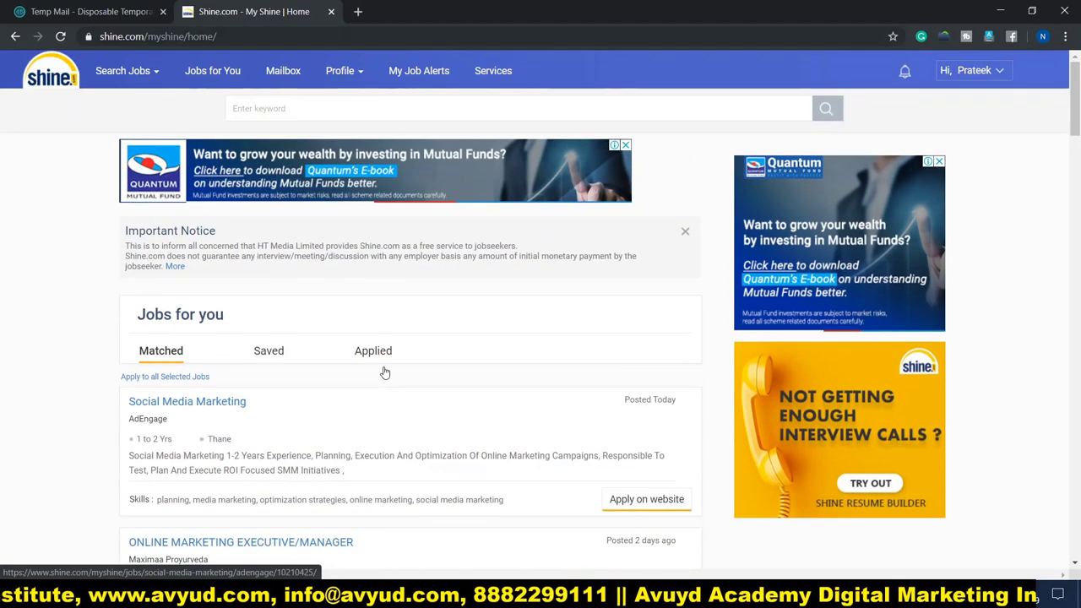
left_click(323, 107)
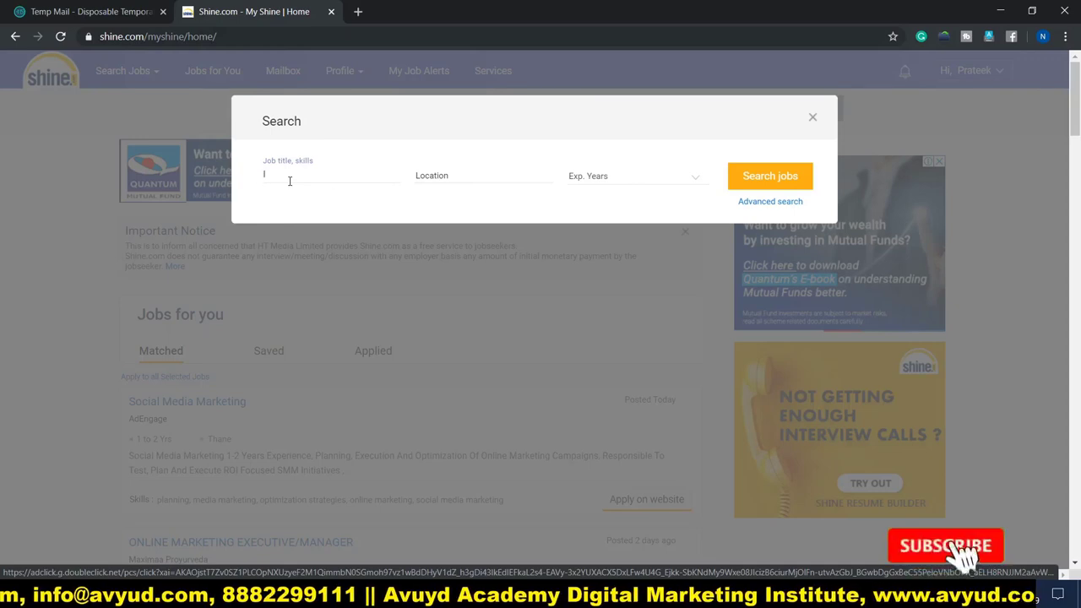
Step: Add Internet Marketing and Search Engine Marketing as job title keywords
type("Inter")
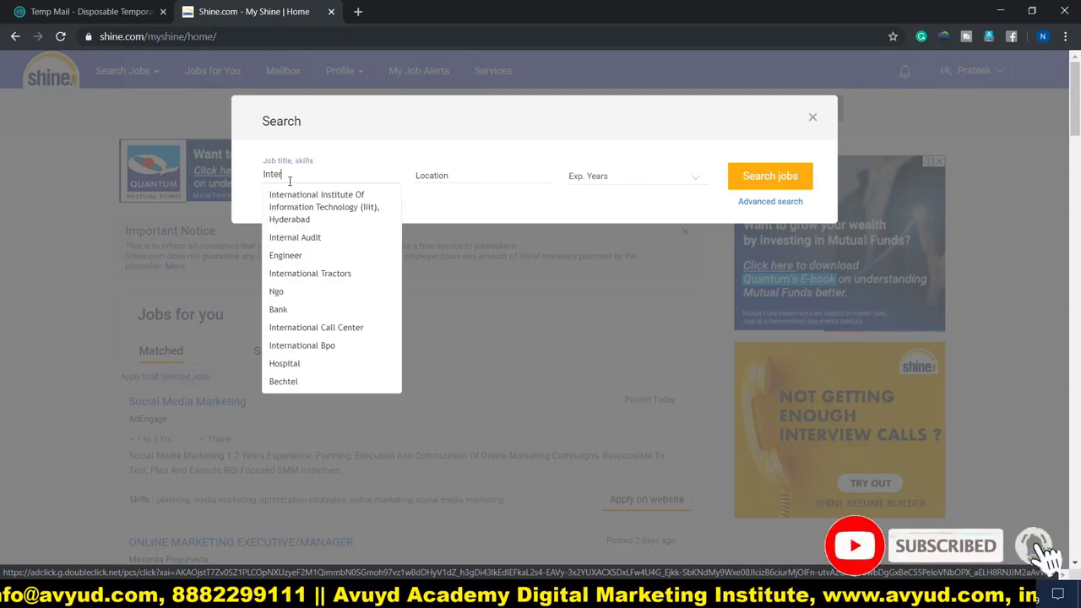
type("net")
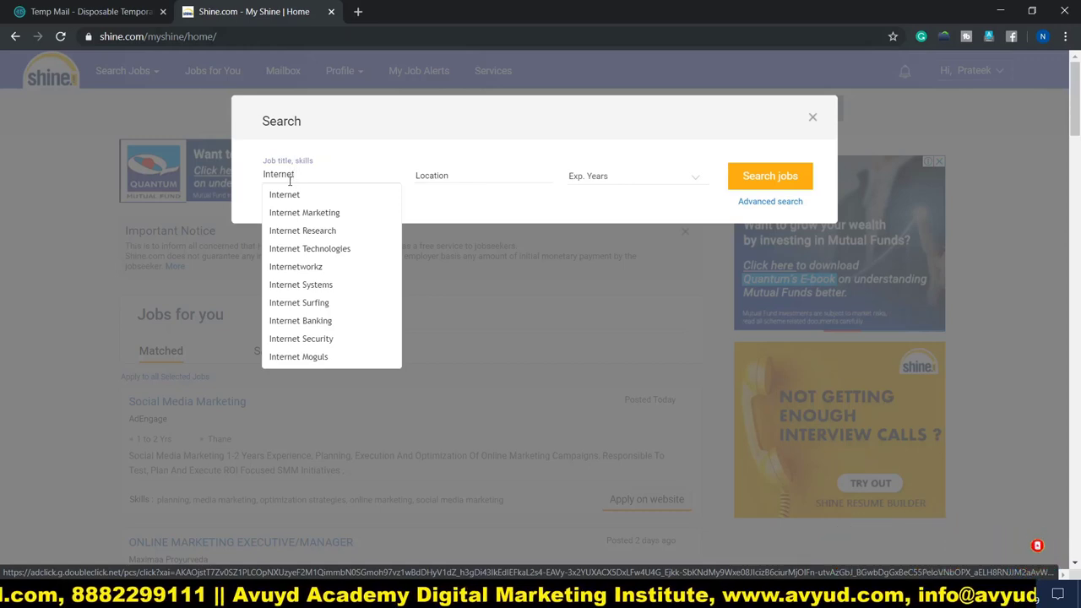
type(" Mark")
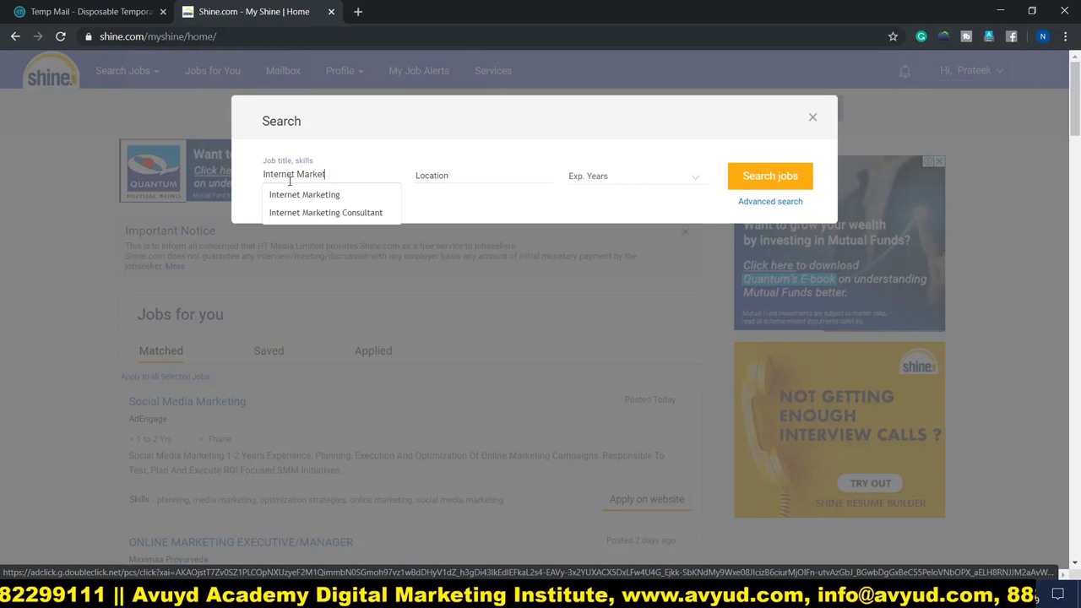
type("et")
left_click(312, 200)
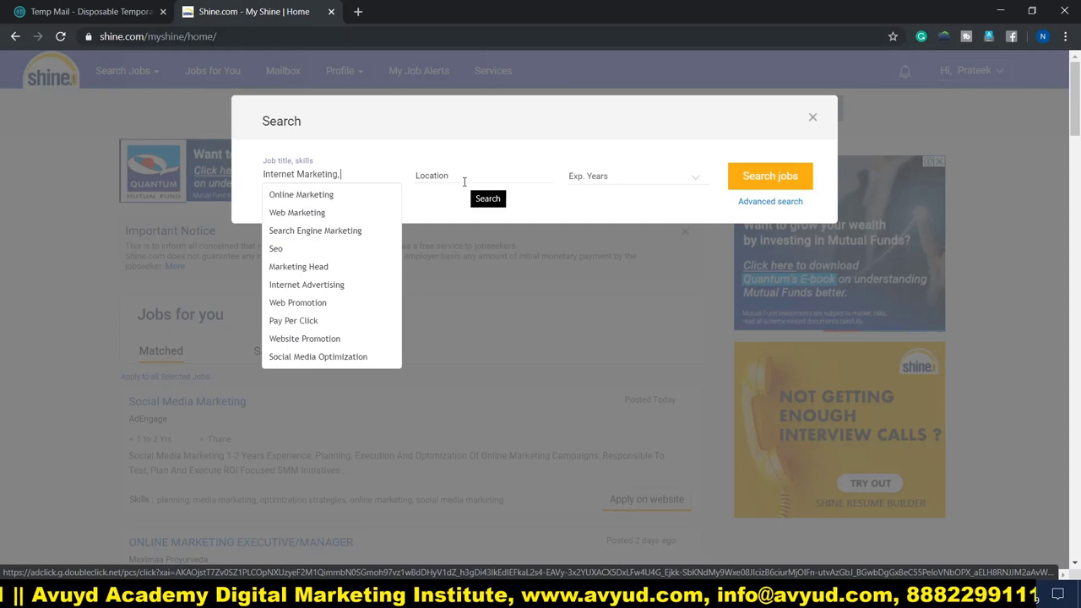
left_click(308, 234)
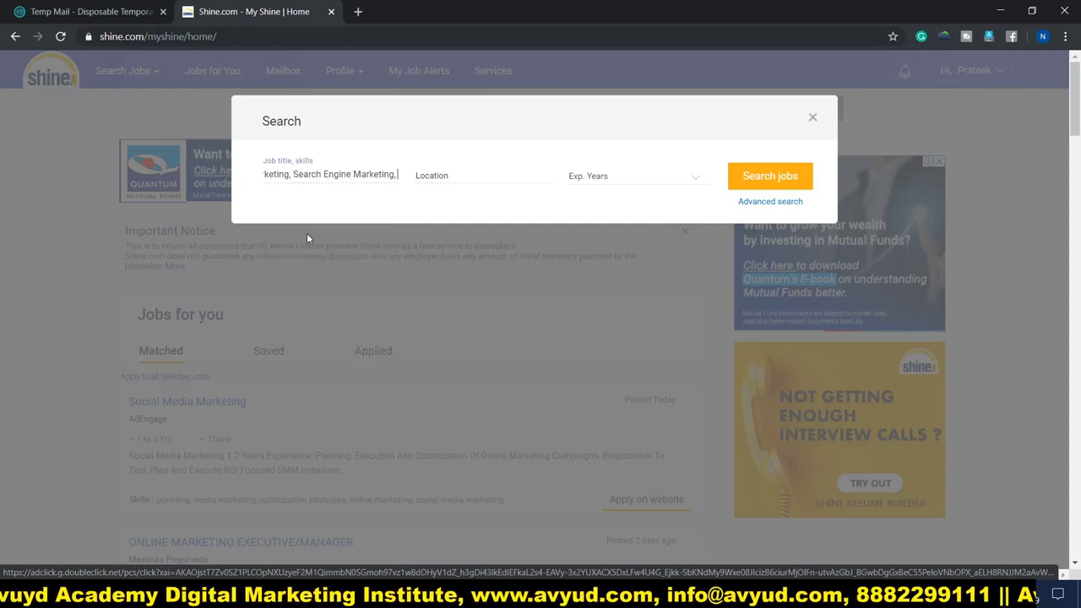